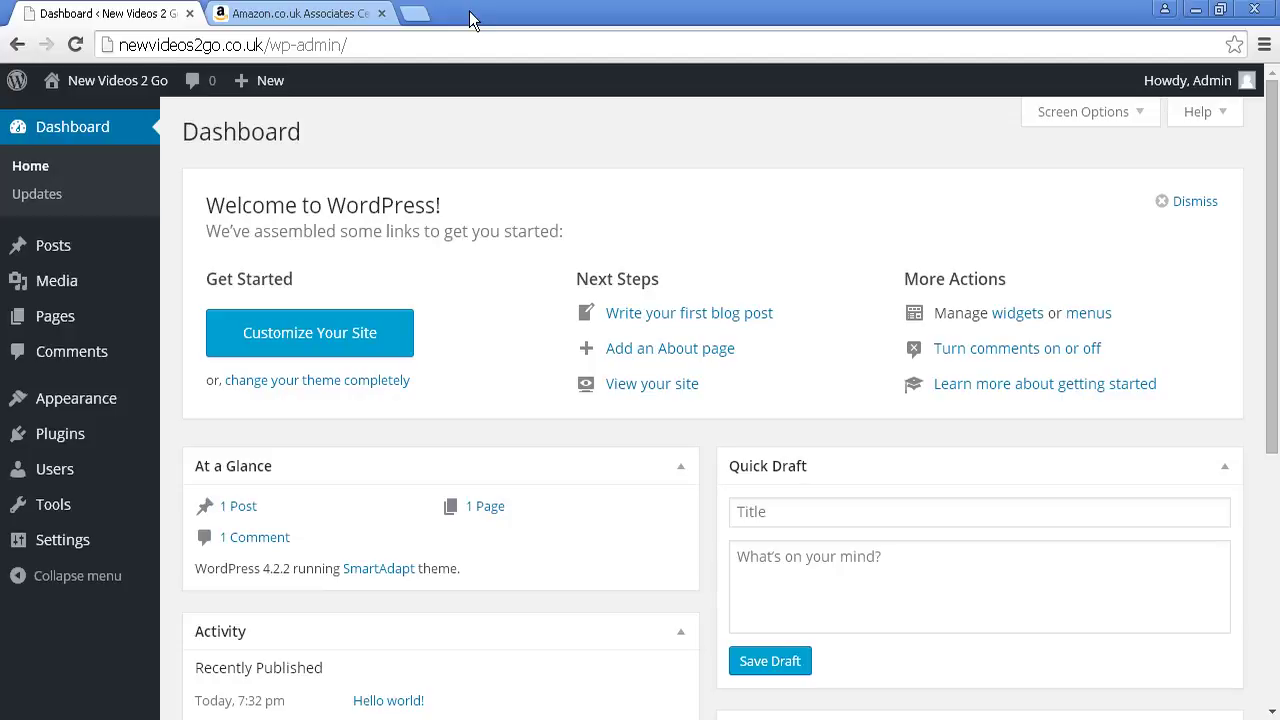
Step: Open the WordPress widget settings and add a Text widget to the Main Sidebar
left_click(320, 18)
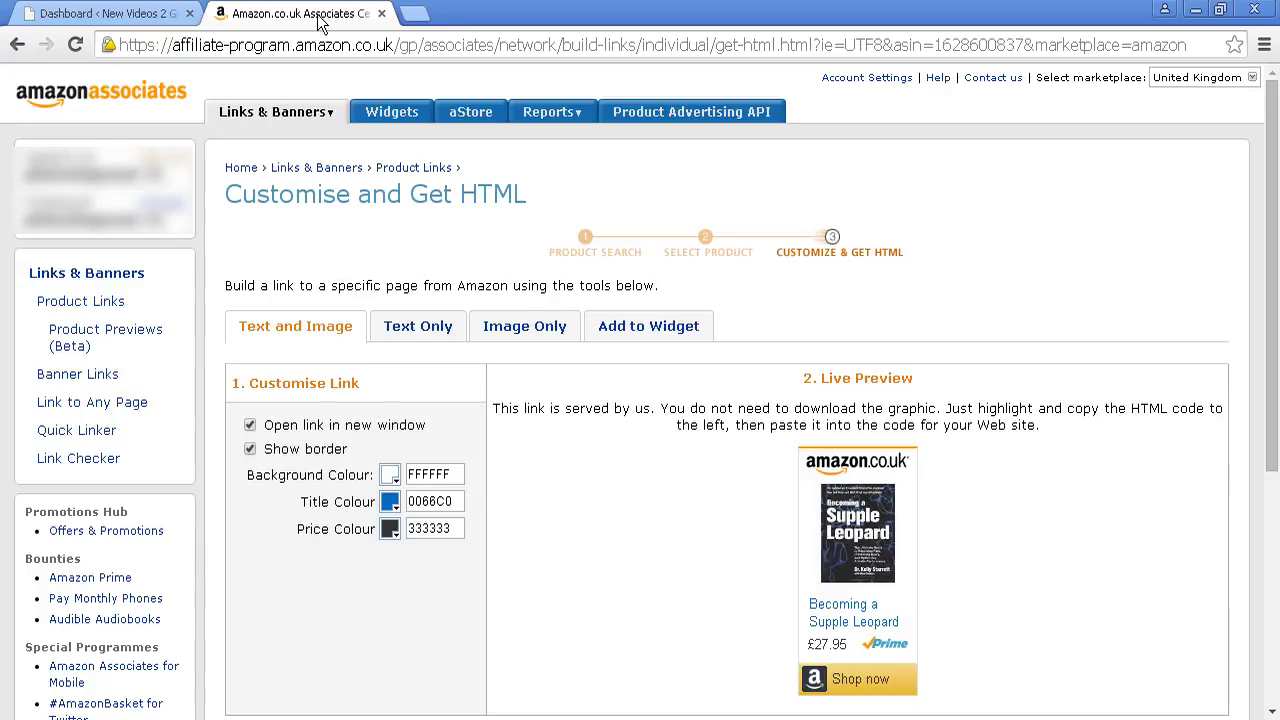
left_click(117, 14)
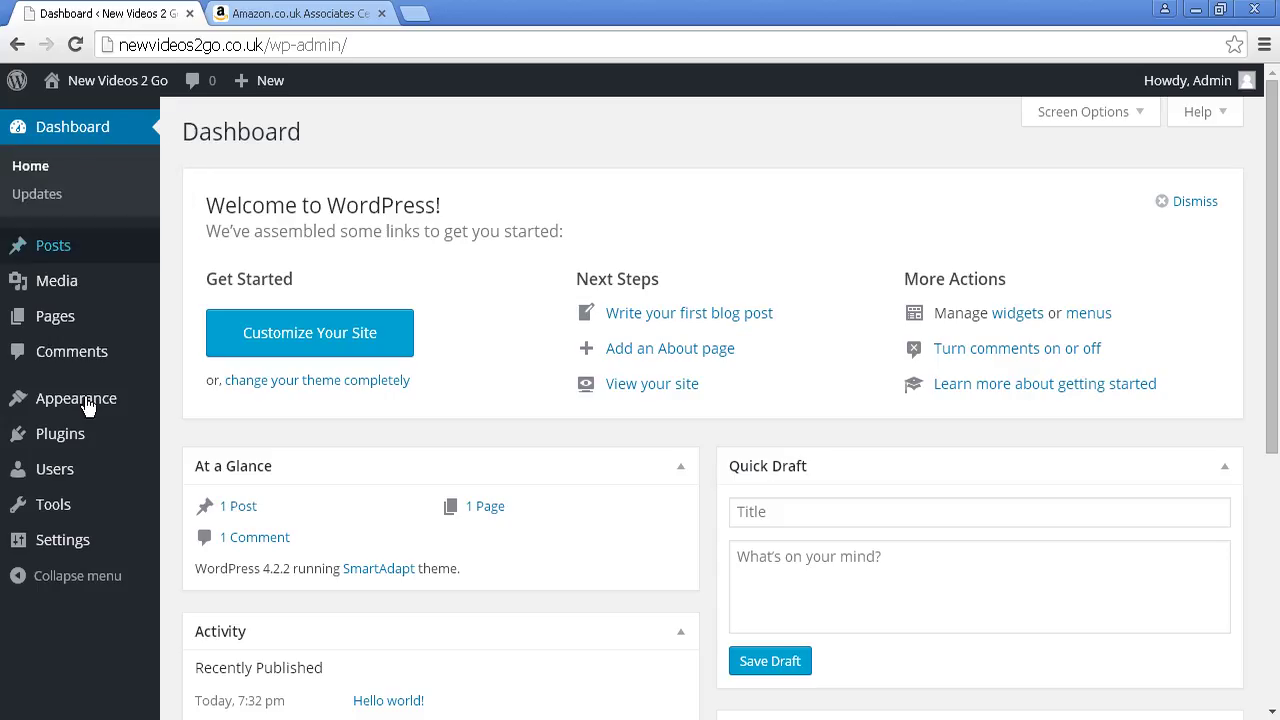
mouse_move(88, 408)
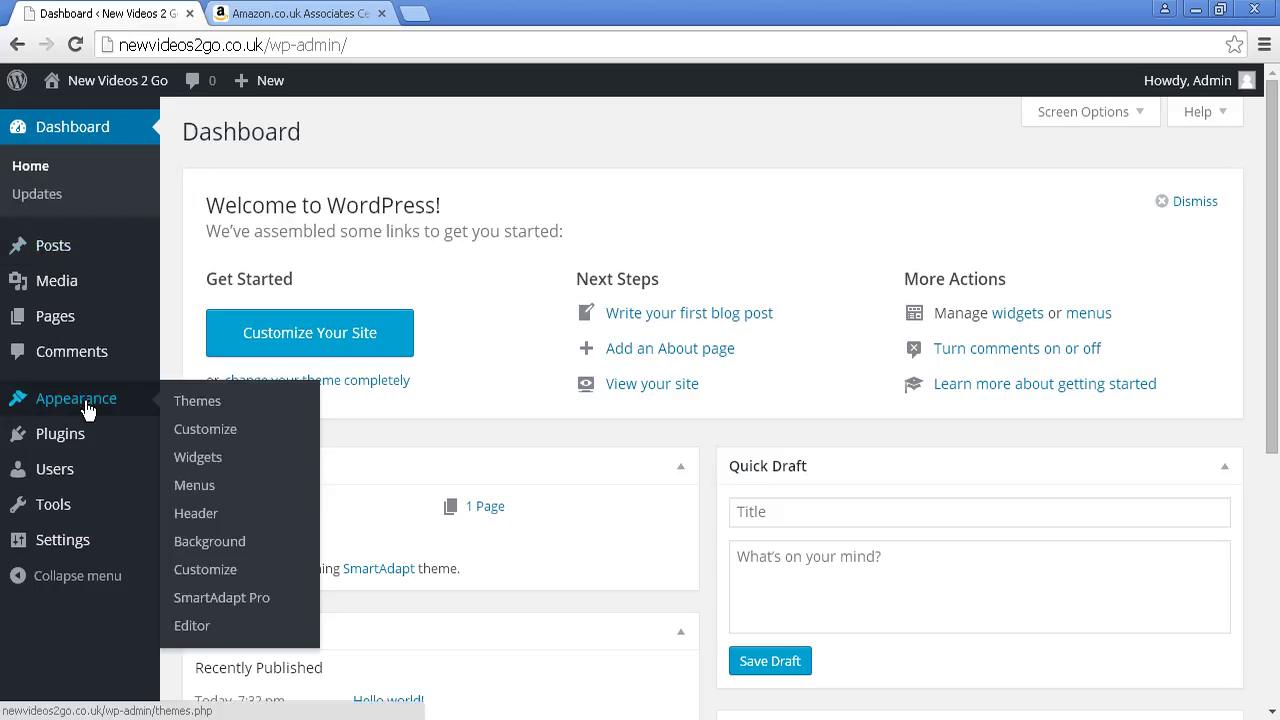
left_click(207, 462)
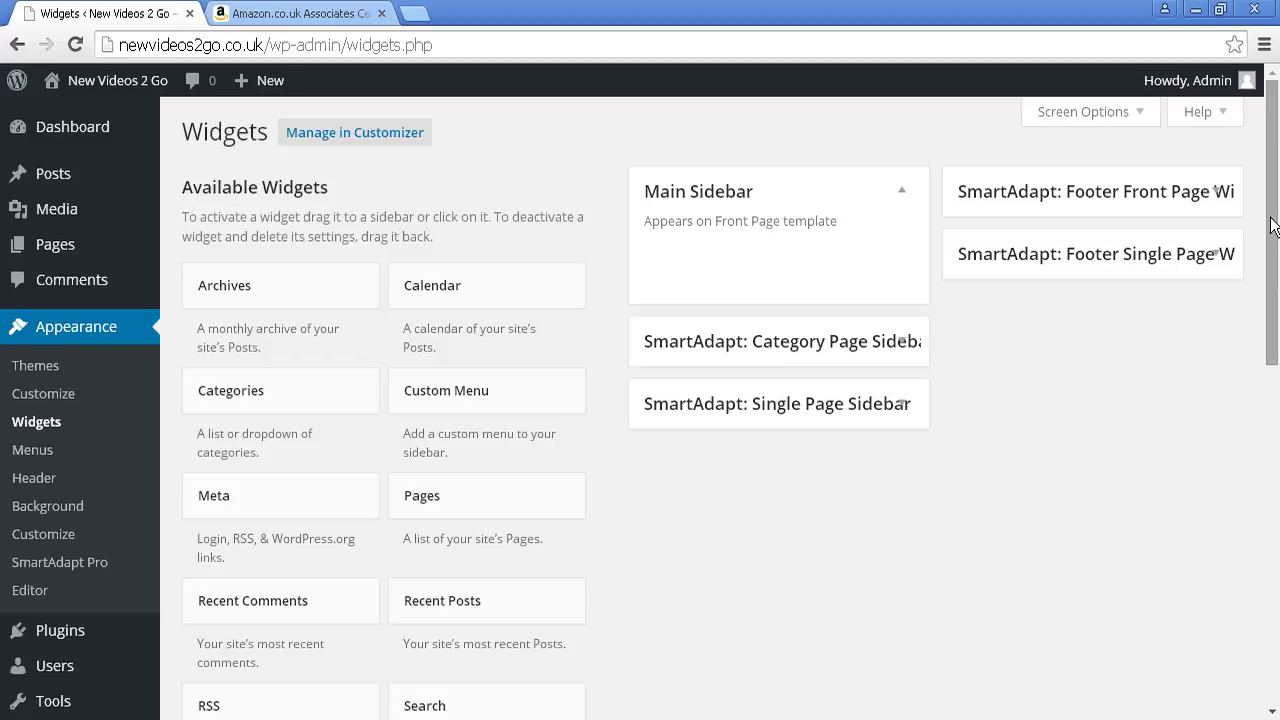
left_click_drag(1270, 279, 1266, 488)
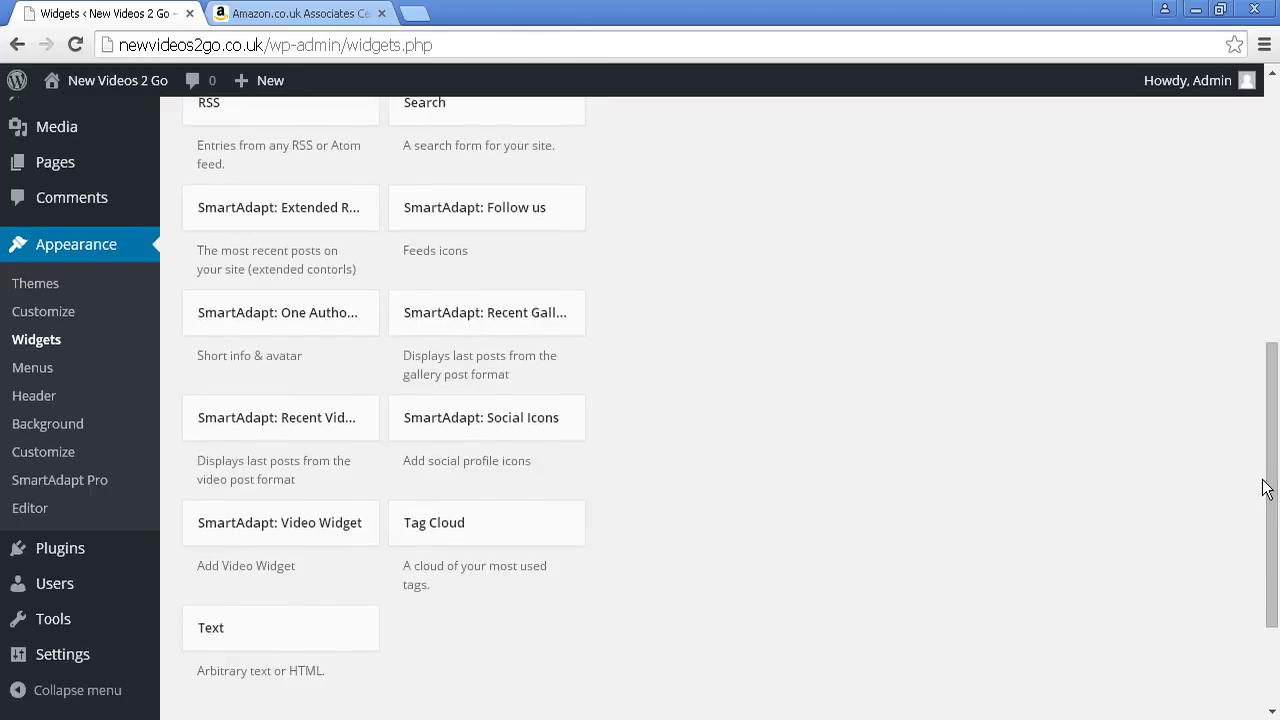
left_click(263, 631)
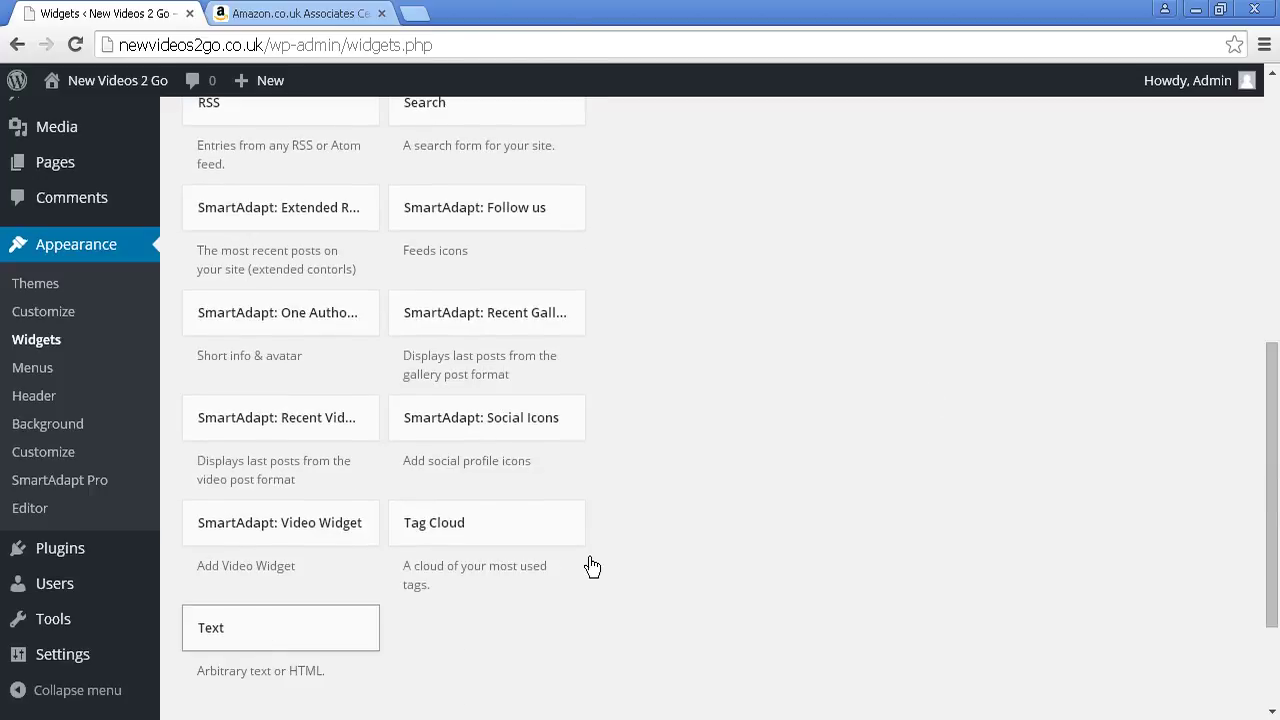
left_click_drag(592, 566, 716, 204)
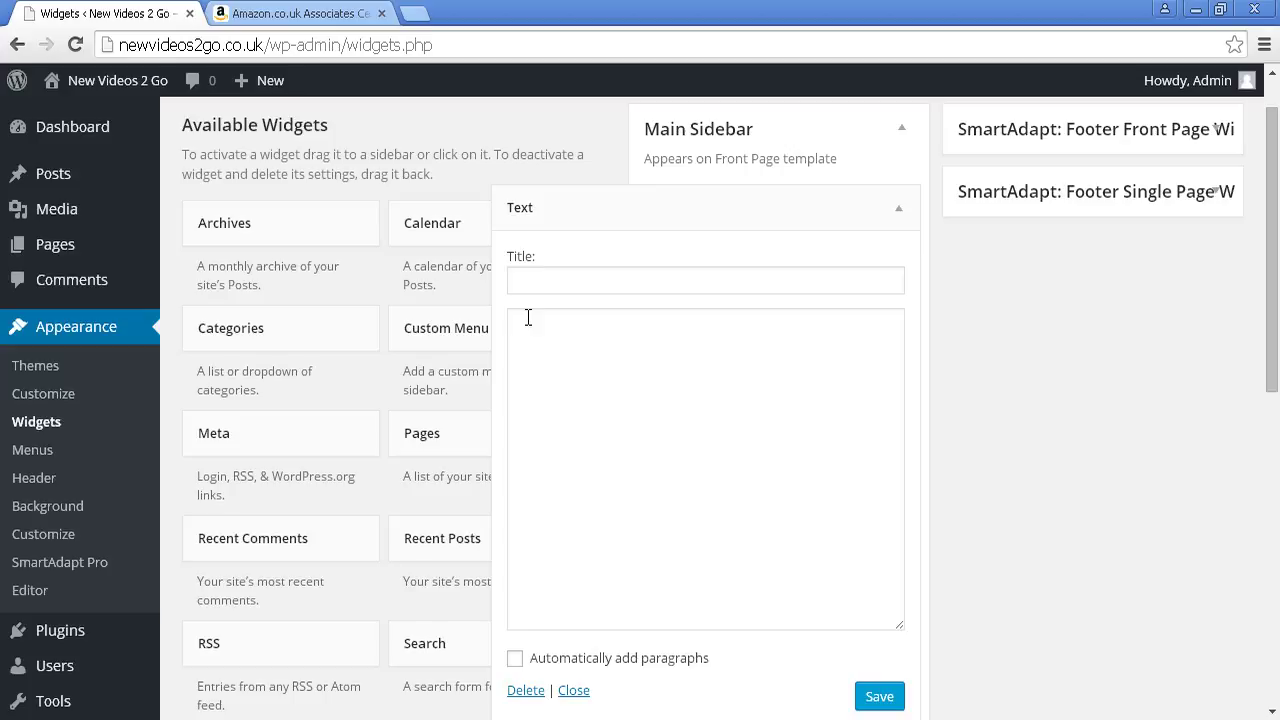
Step: Switch to Amazon Associates and copy the full HTML code of the Becoming a Supple Leopard product link
left_click(327, 16)
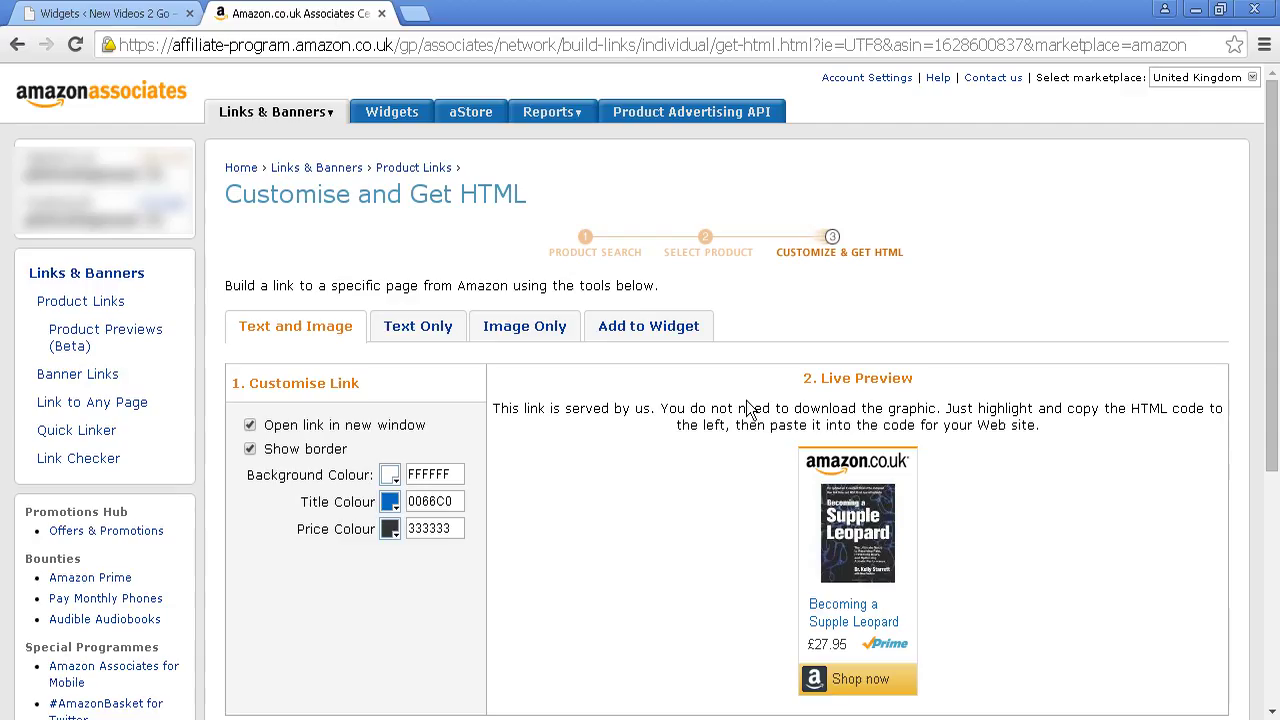
scroll(677, 506, "down", 4)
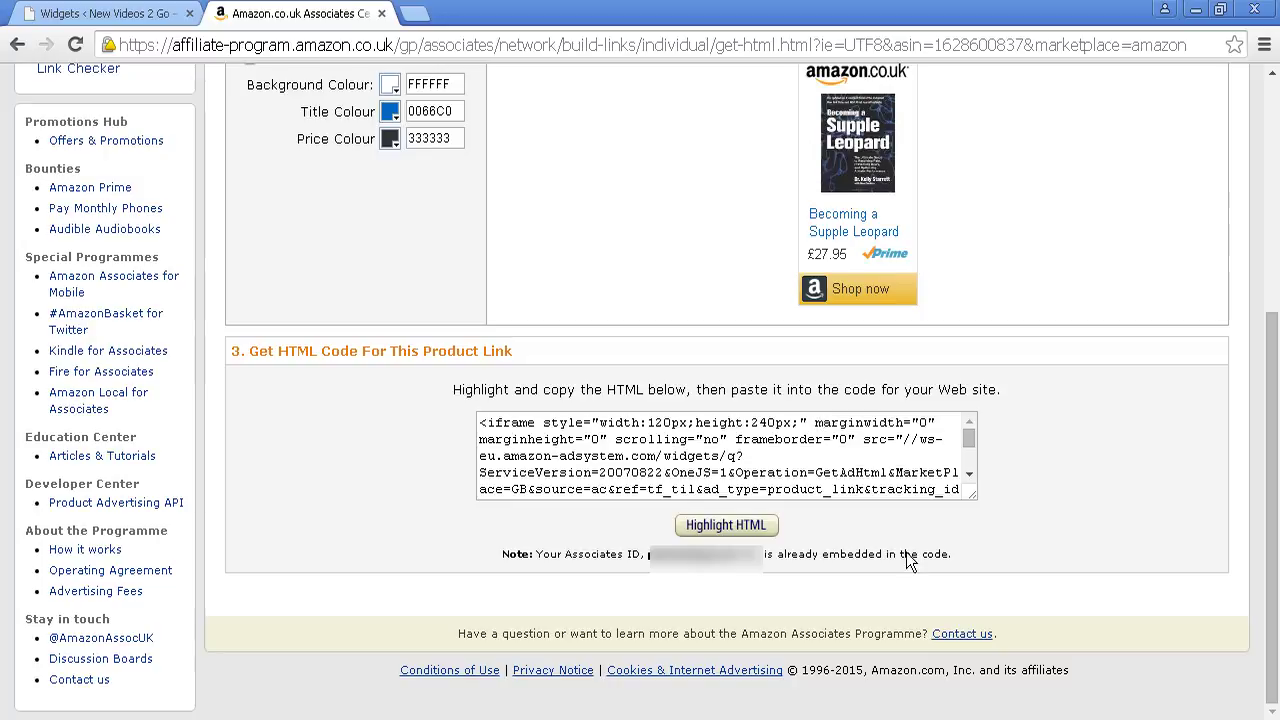
left_click(728, 526)
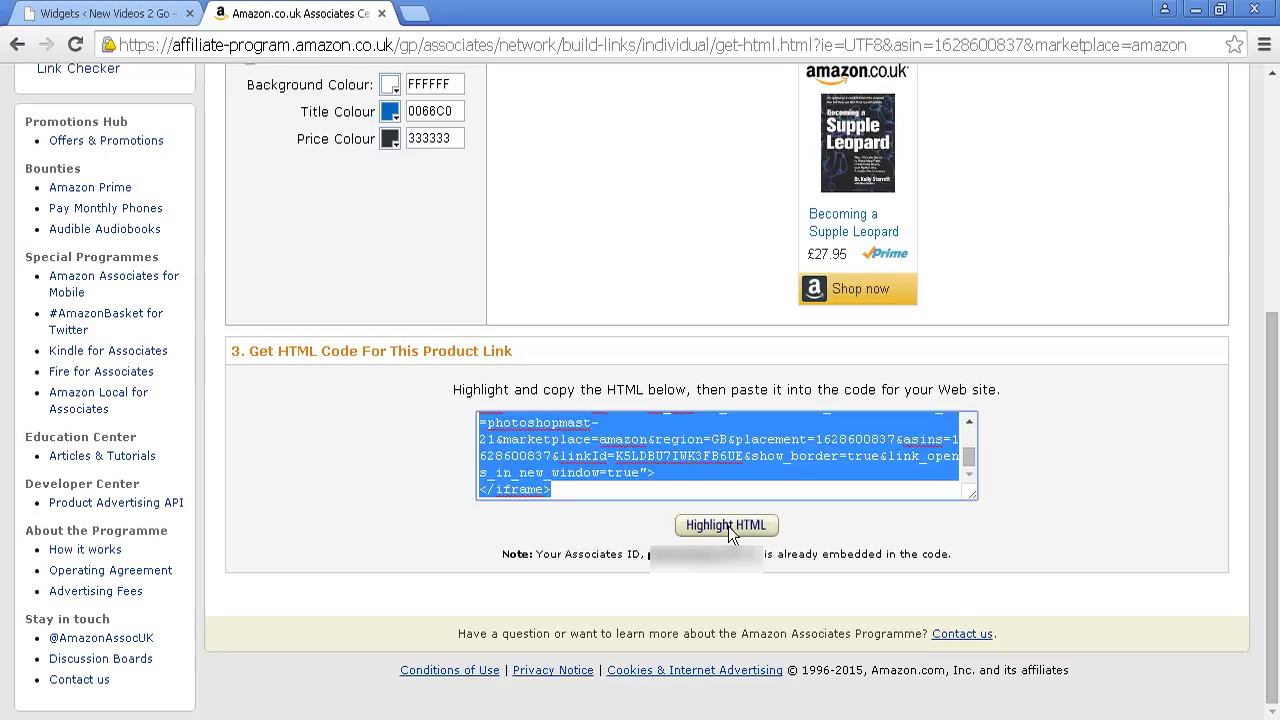
right_click(638, 442)
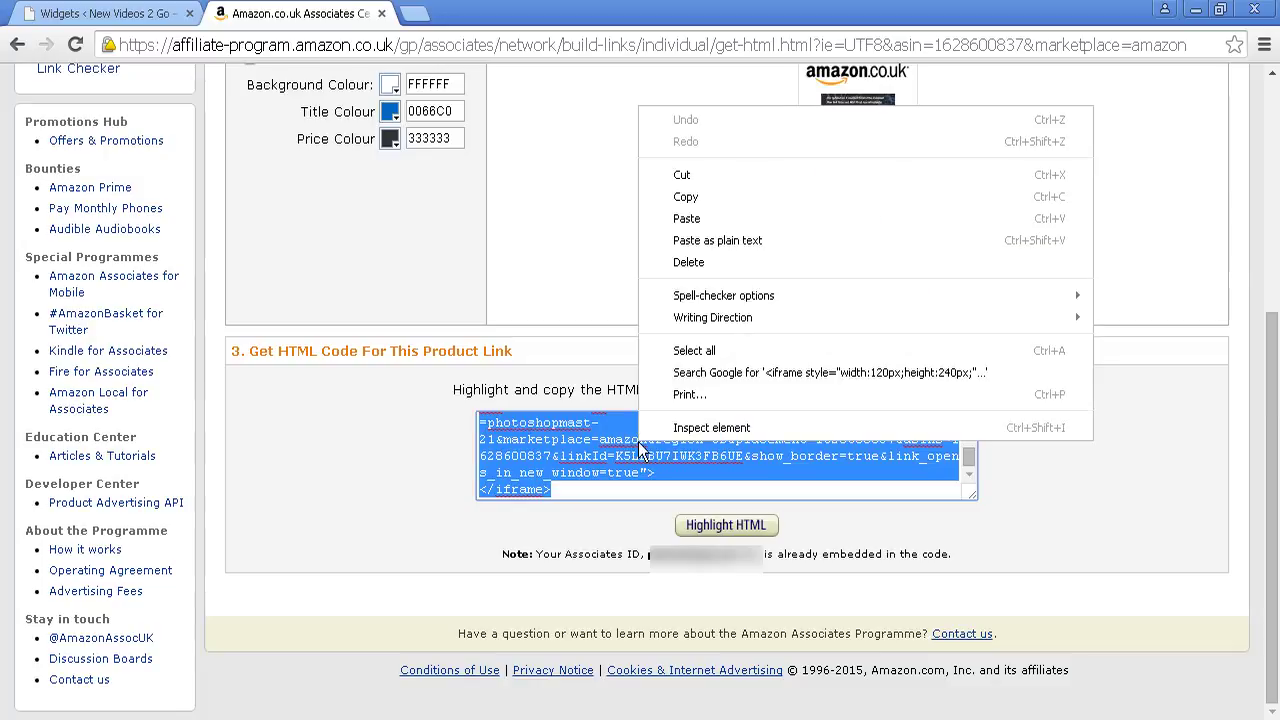
left_click(689, 197)
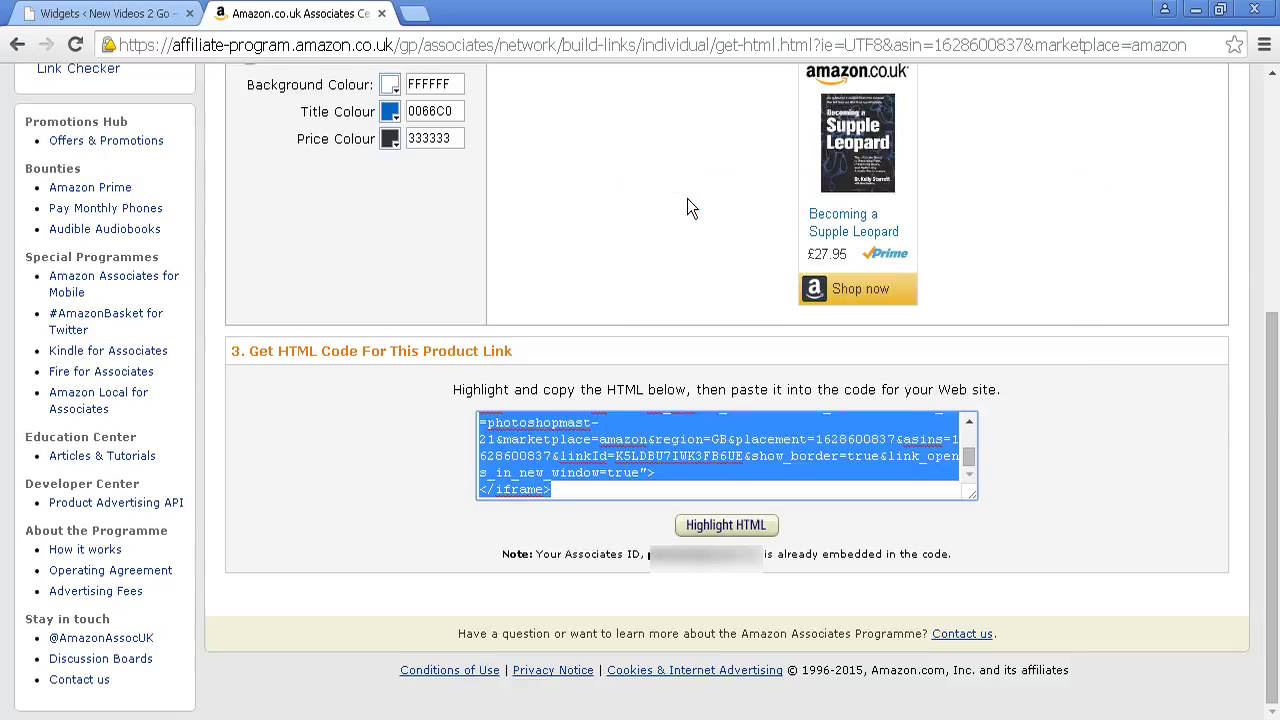
Step: Back in WordPress, paste the copied Amazon HTML into the body of the Text widget and save it
left_click(126, 14)
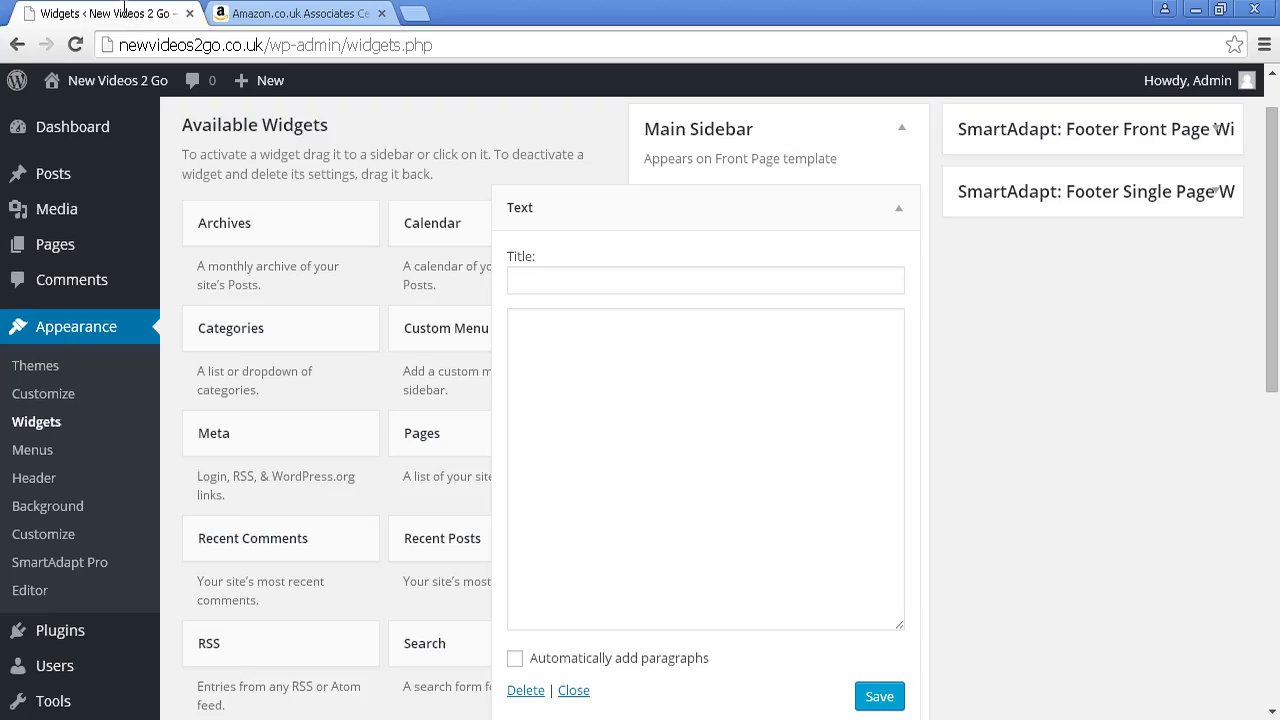
left_click(554, 337)
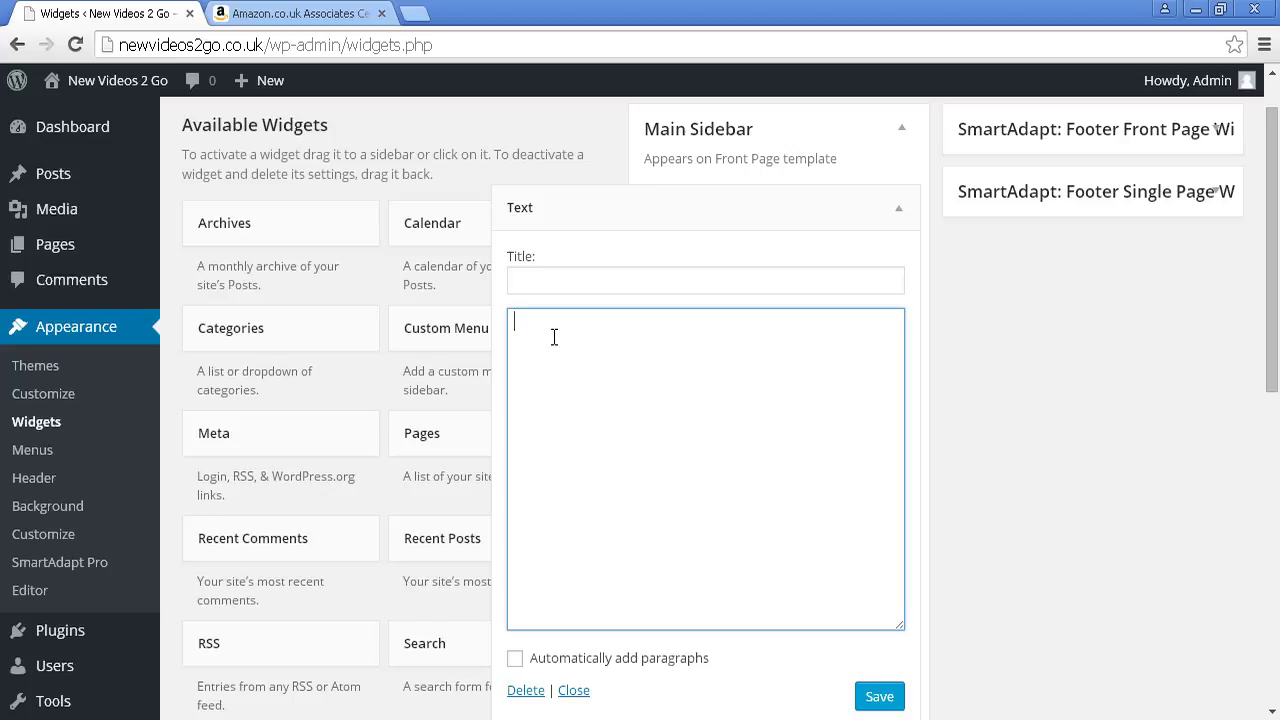
key("ctrl+v")
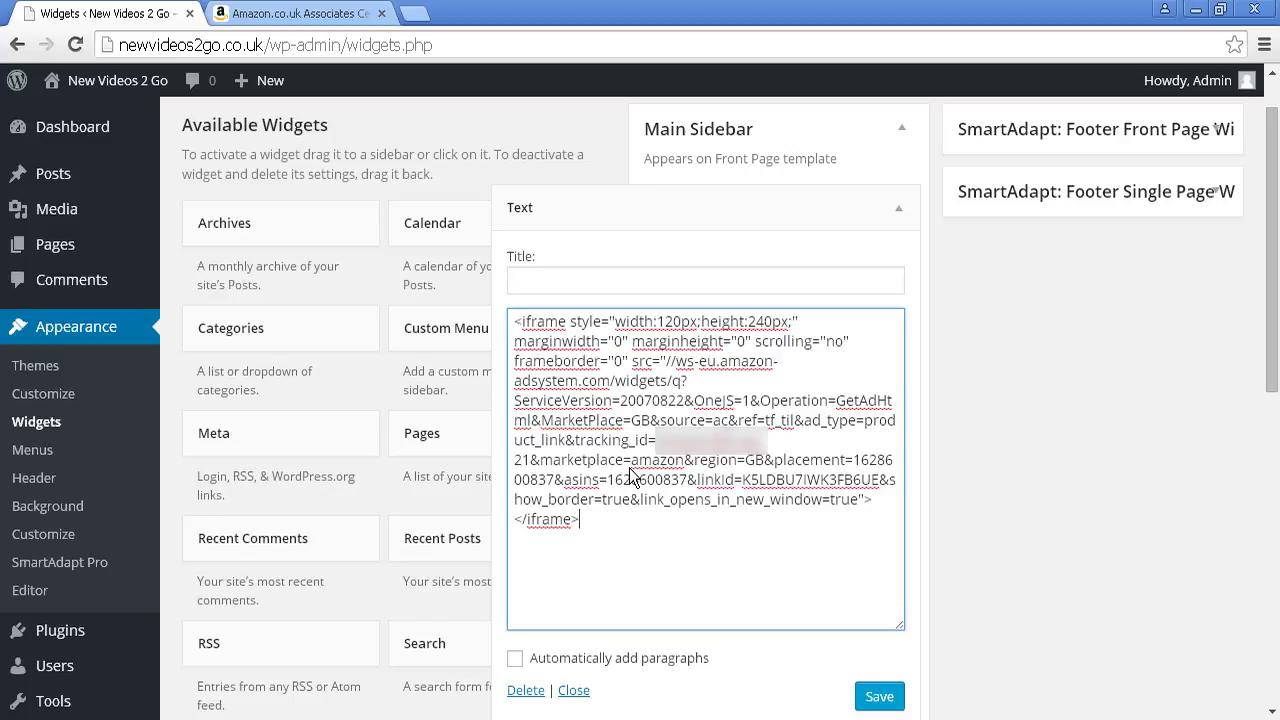
left_click(879, 697)
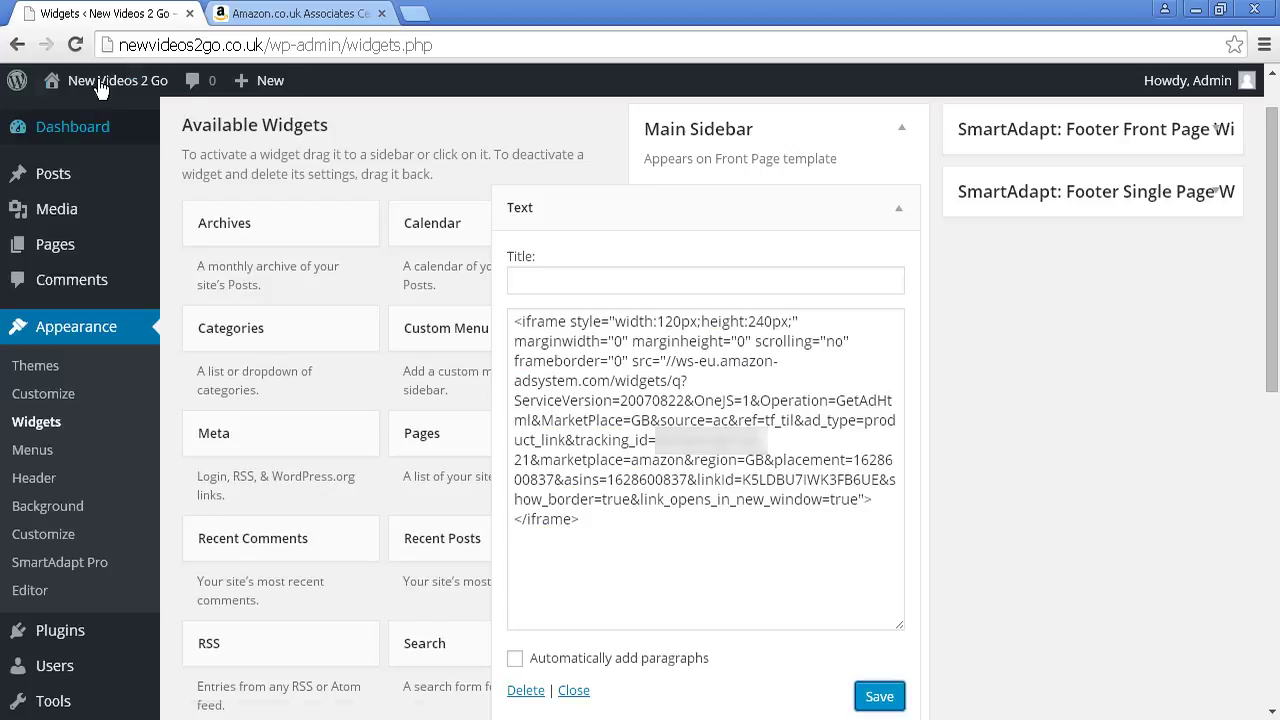
Step: View the live site's front page to check the sidebar advert, and open the Sample Page
mouse_move(100, 90)
left_click(75, 122)
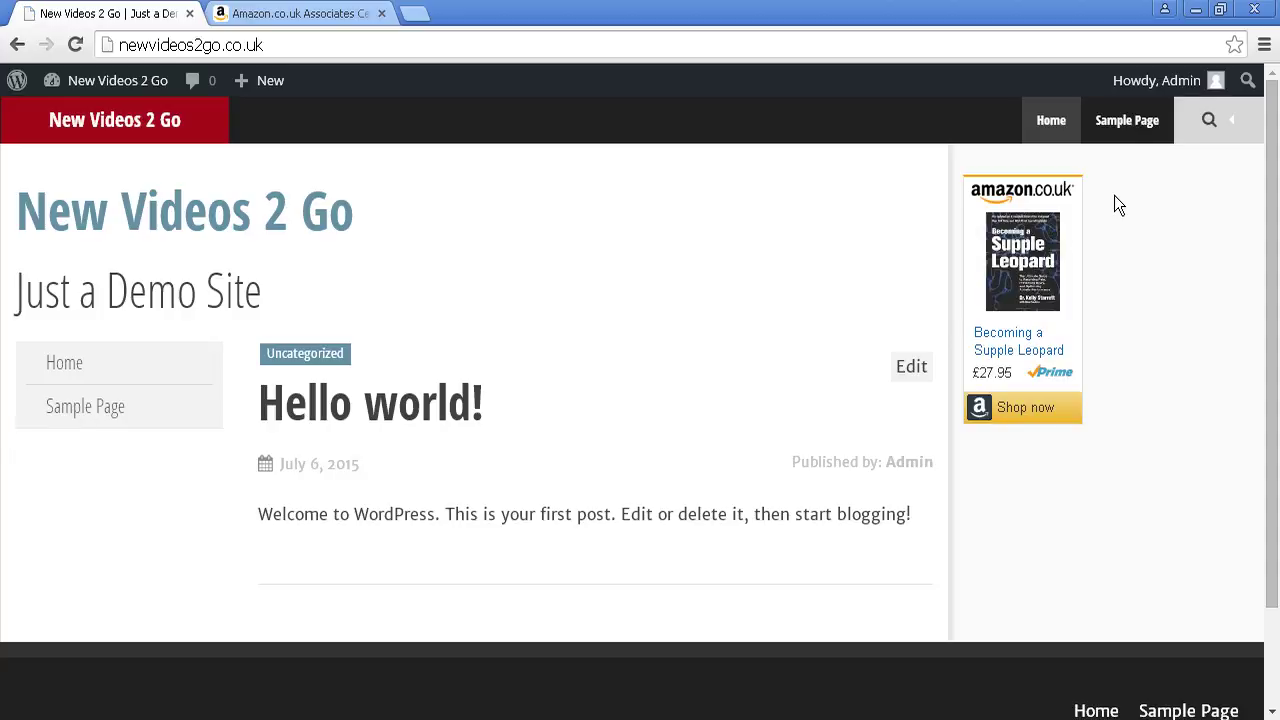
left_click(1133, 121)
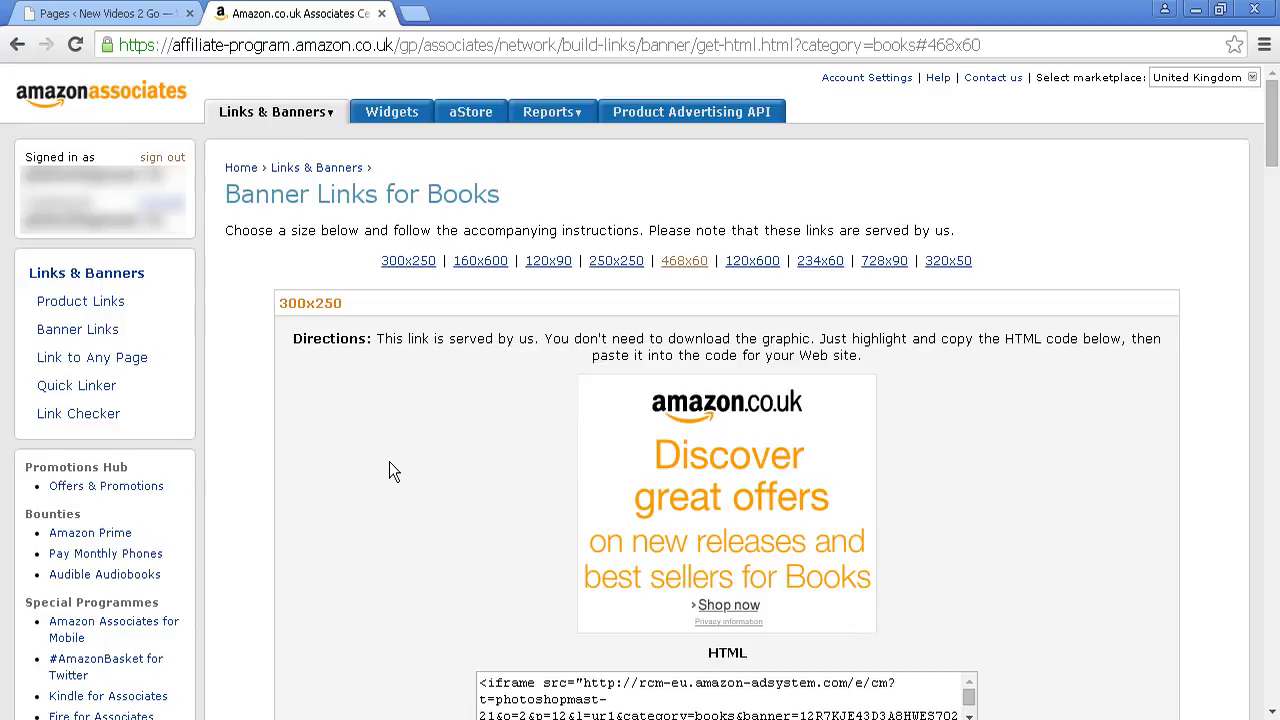
Step: On the Amazon Associates Banner Links for Books page, copy the HTML code of the 468x60 banner
mouse_move(332, 123)
scroll(472, 413, "down", 6)
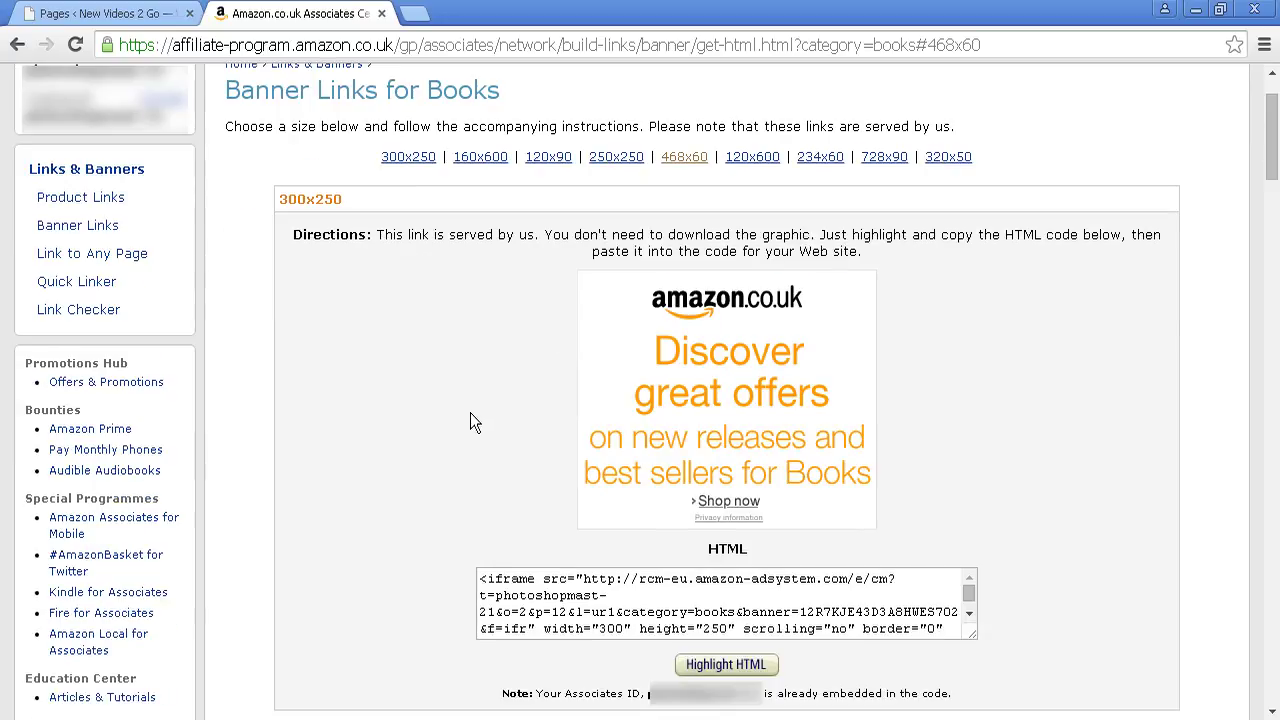
scroll(465, 398, "down", 6)
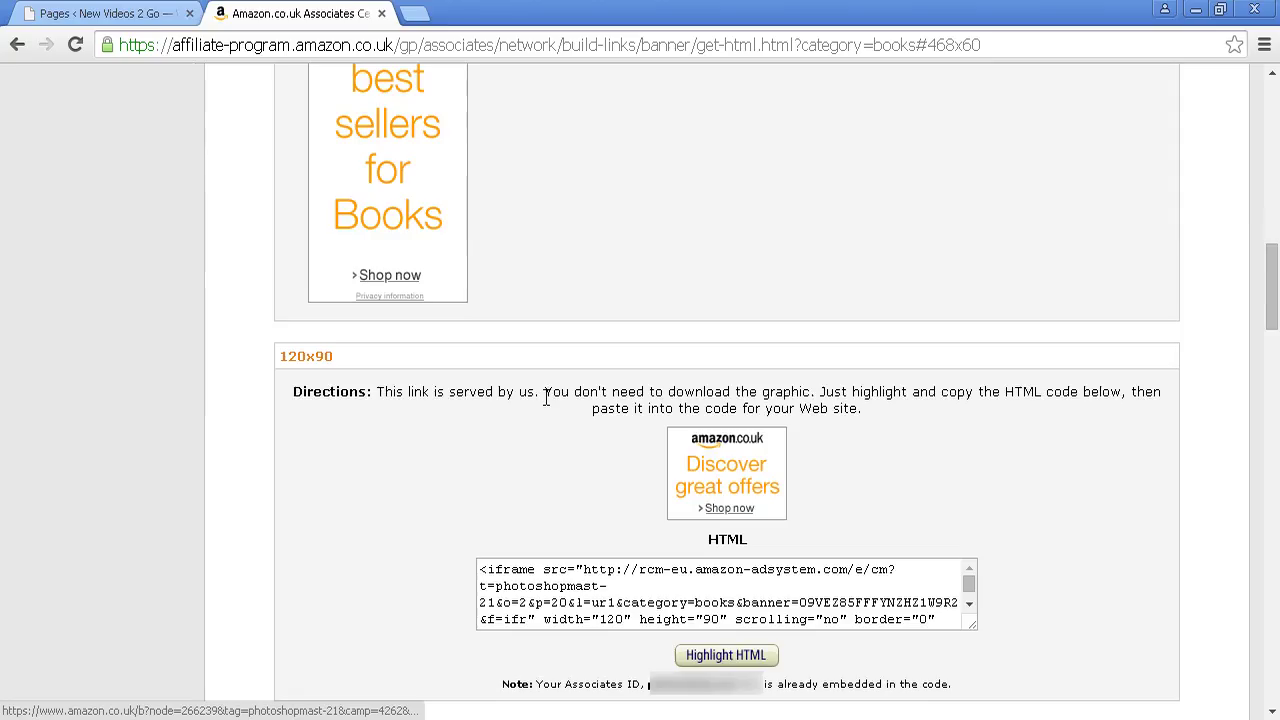
scroll(546, 397, "down", 8)
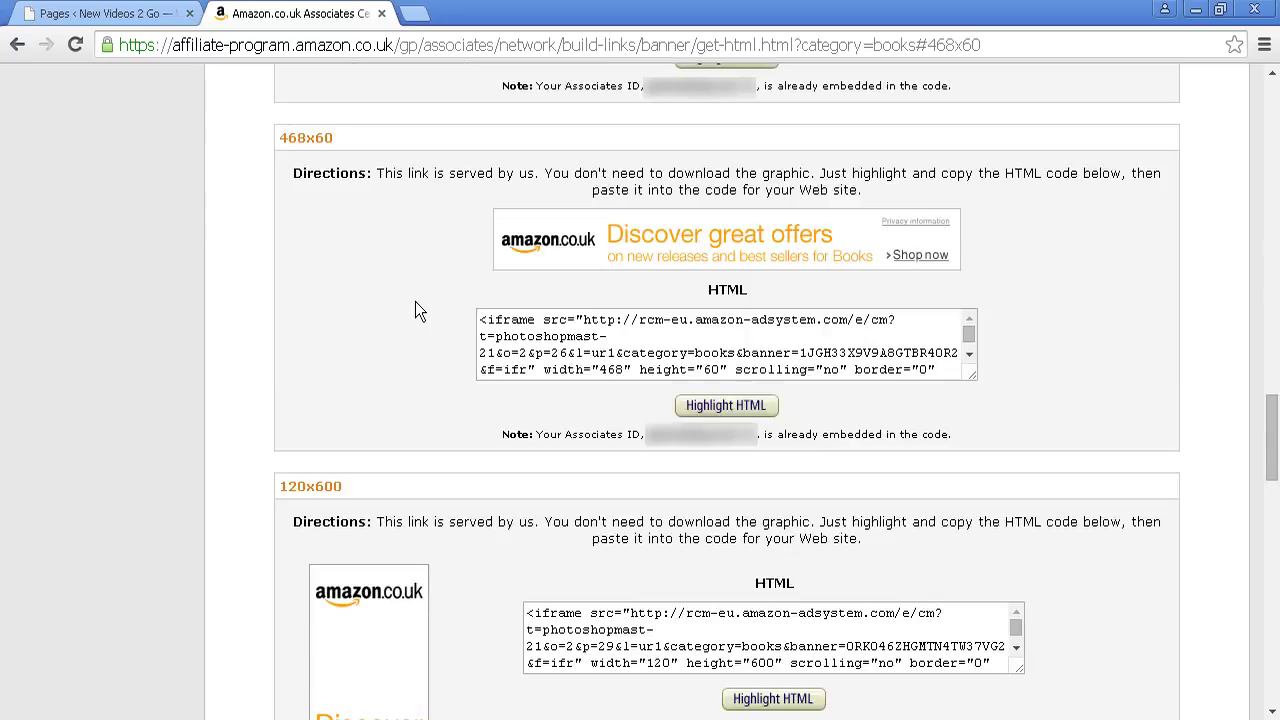
left_click(714, 405)
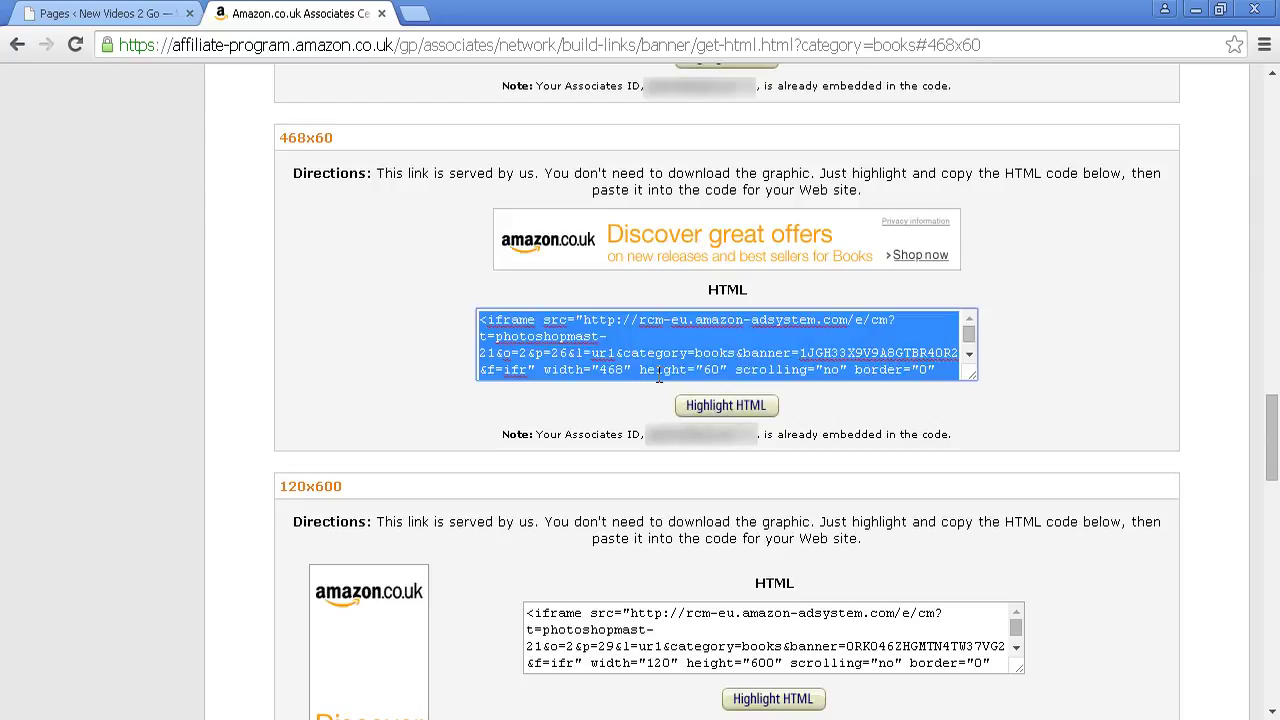
right_click(597, 337)
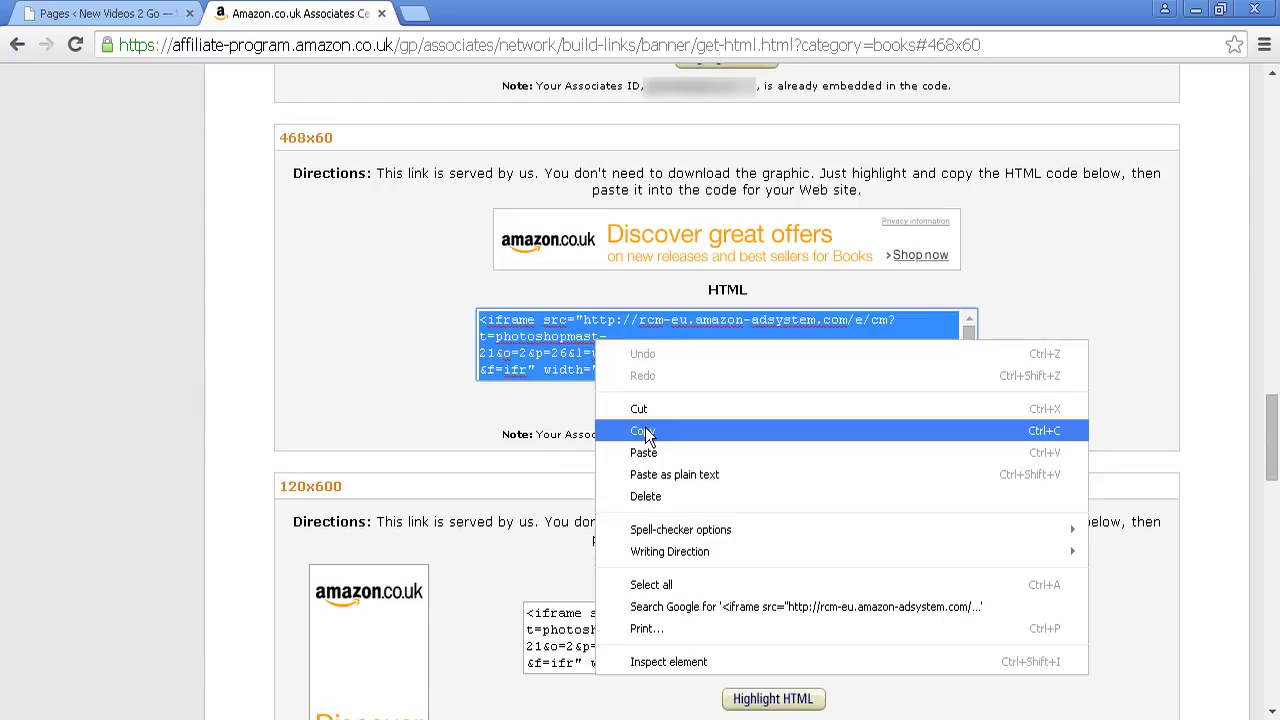
left_click(643, 431)
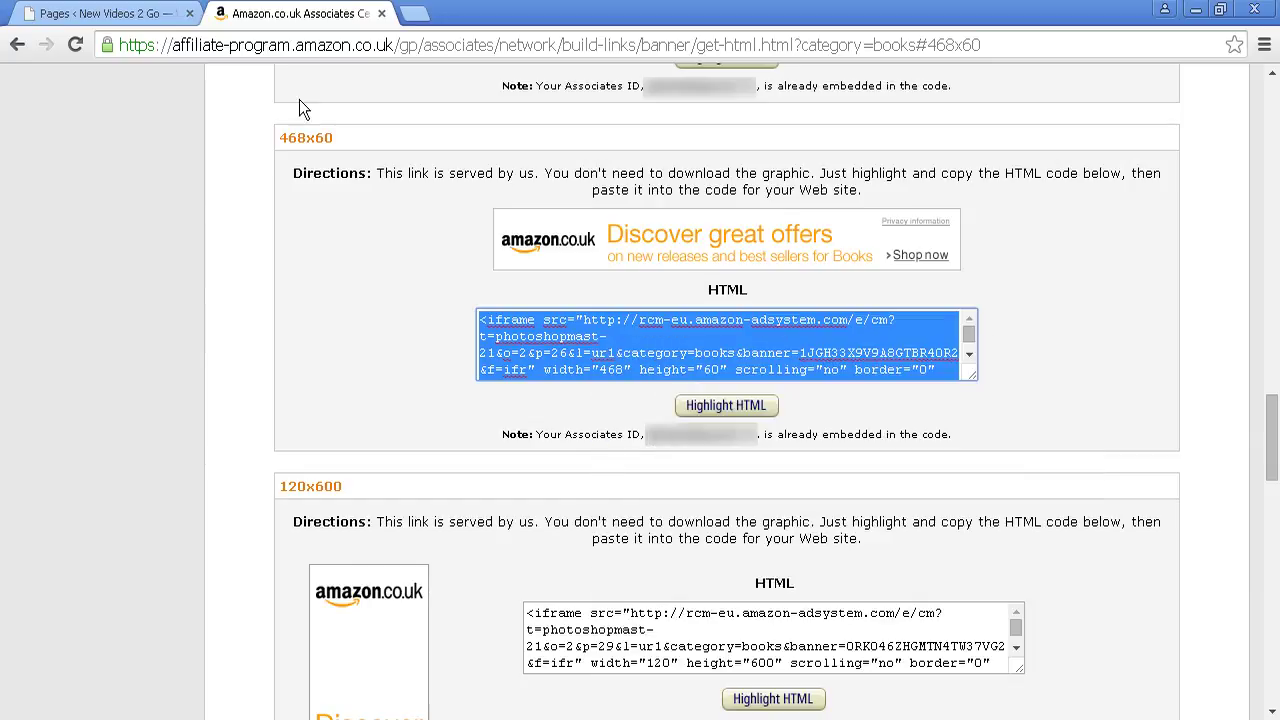
Step: Edit the WordPress Sample Page in Text mode and paste the banner HTML on a new line below the first paragraph
left_click(120, 16)
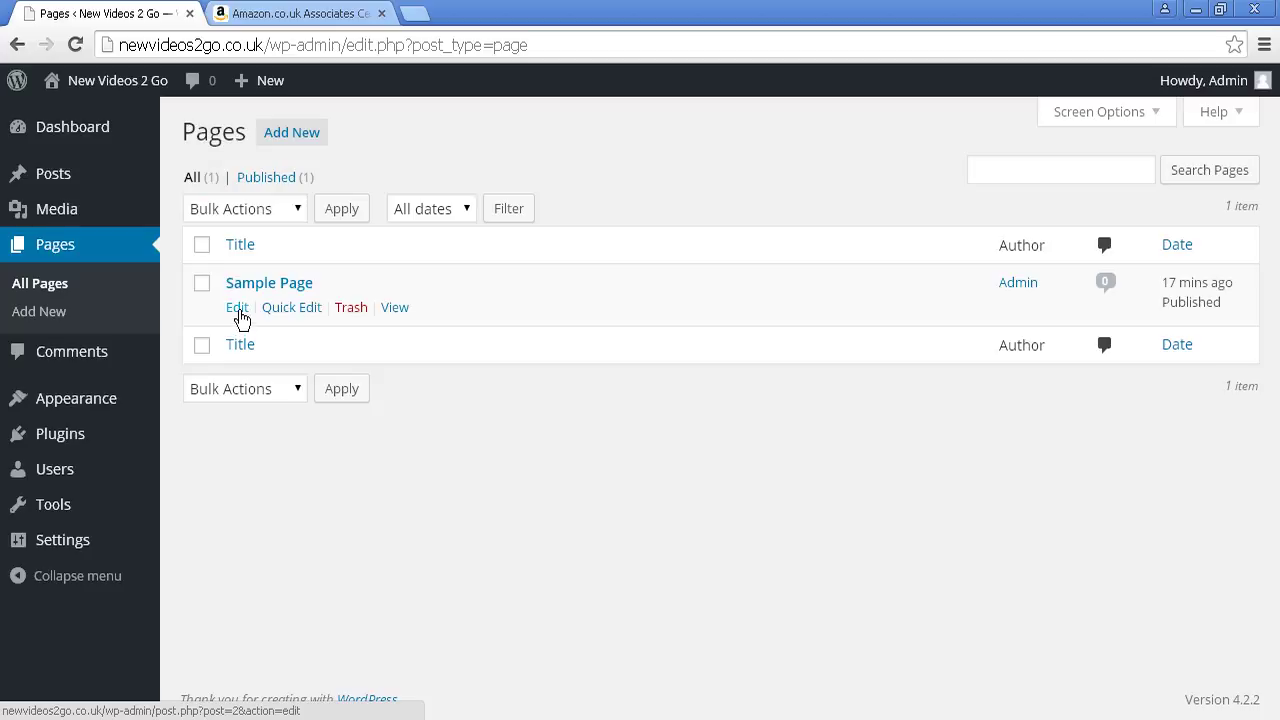
left_click(239, 312)
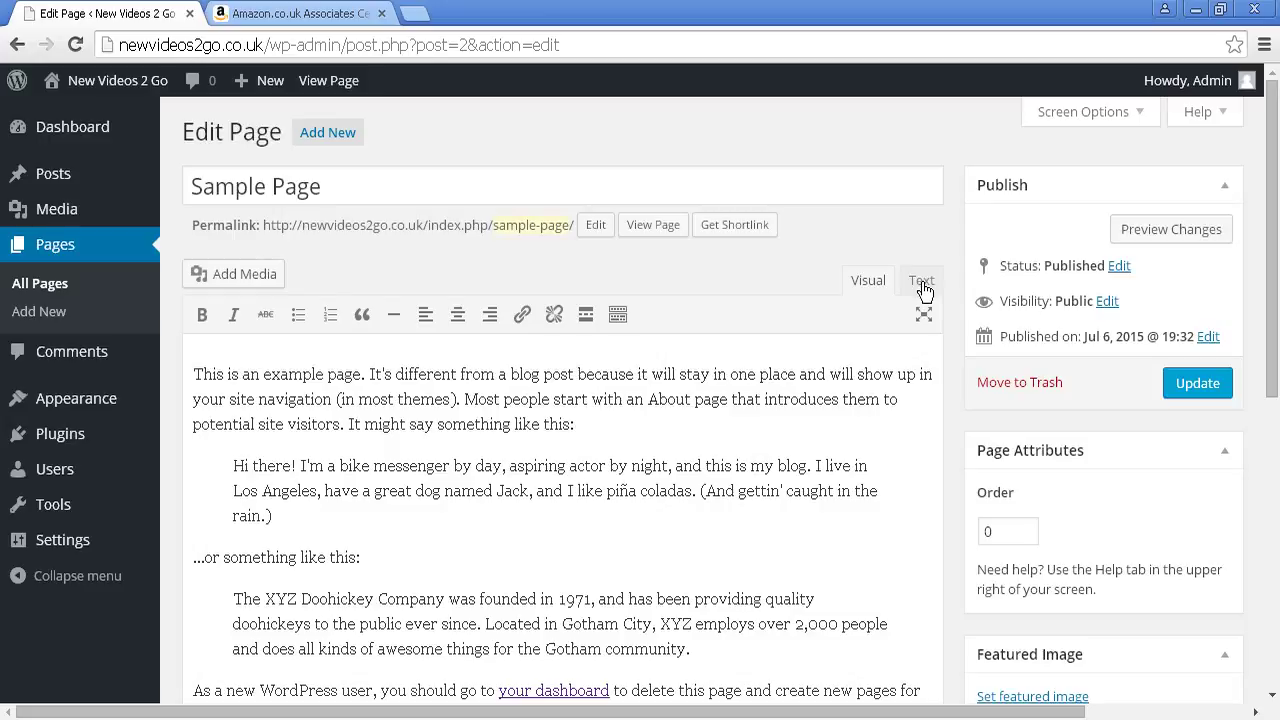
left_click(921, 282)
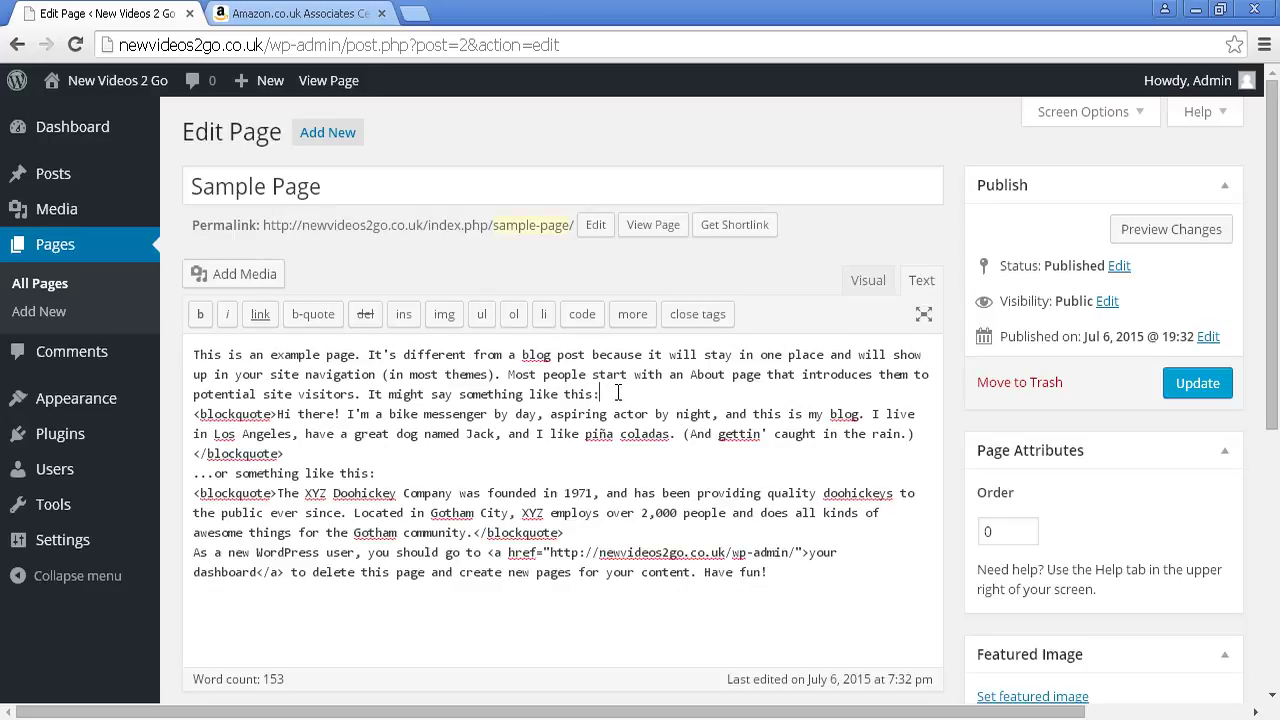
key("Return")
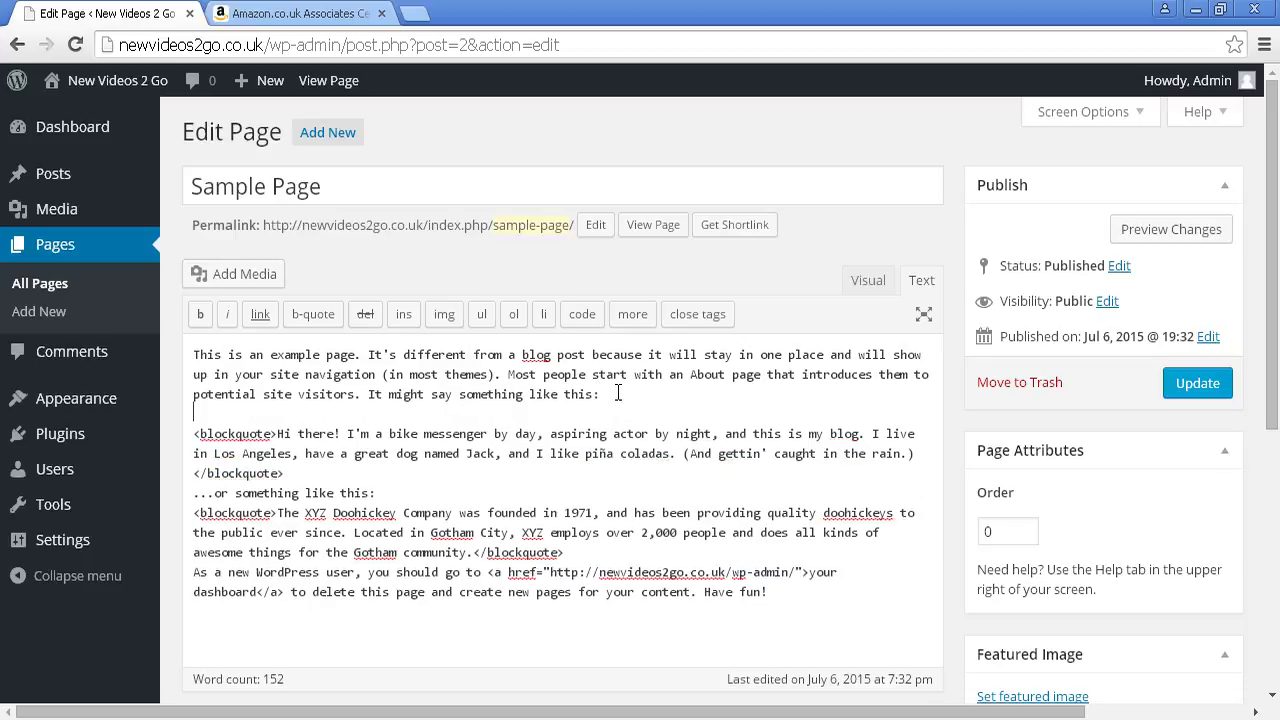
key("Return")
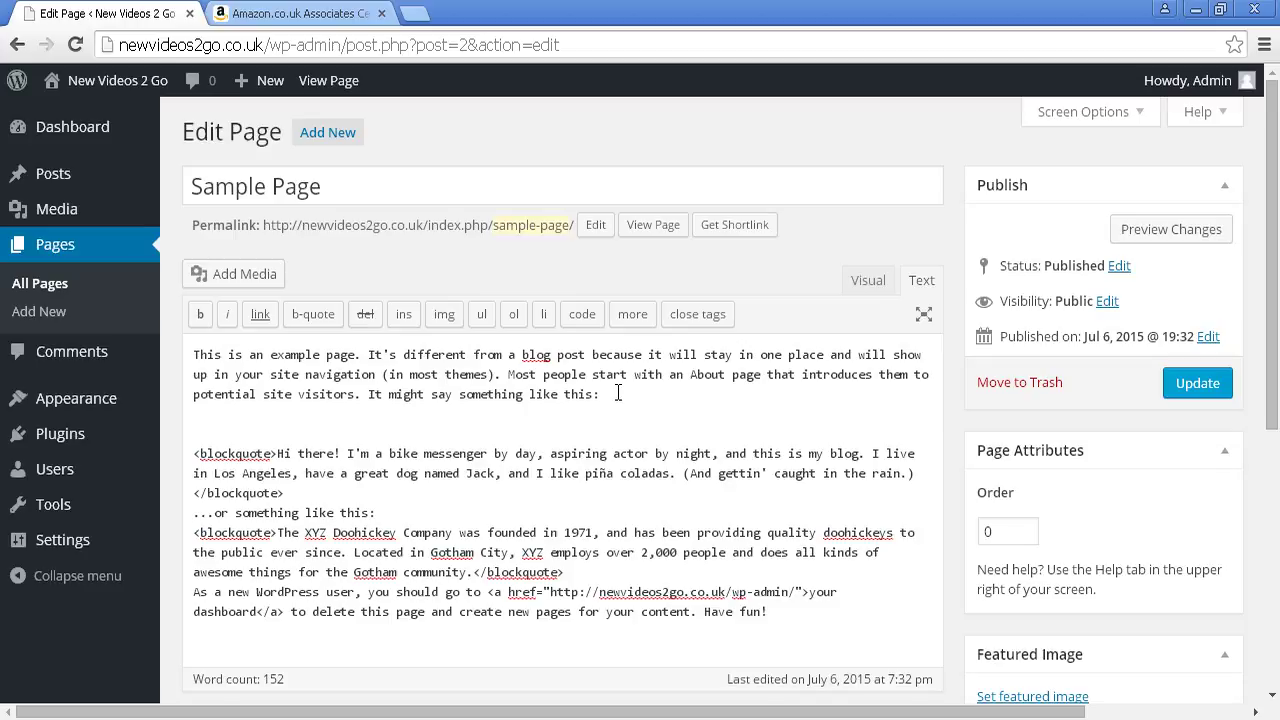
key("ctrl+v")
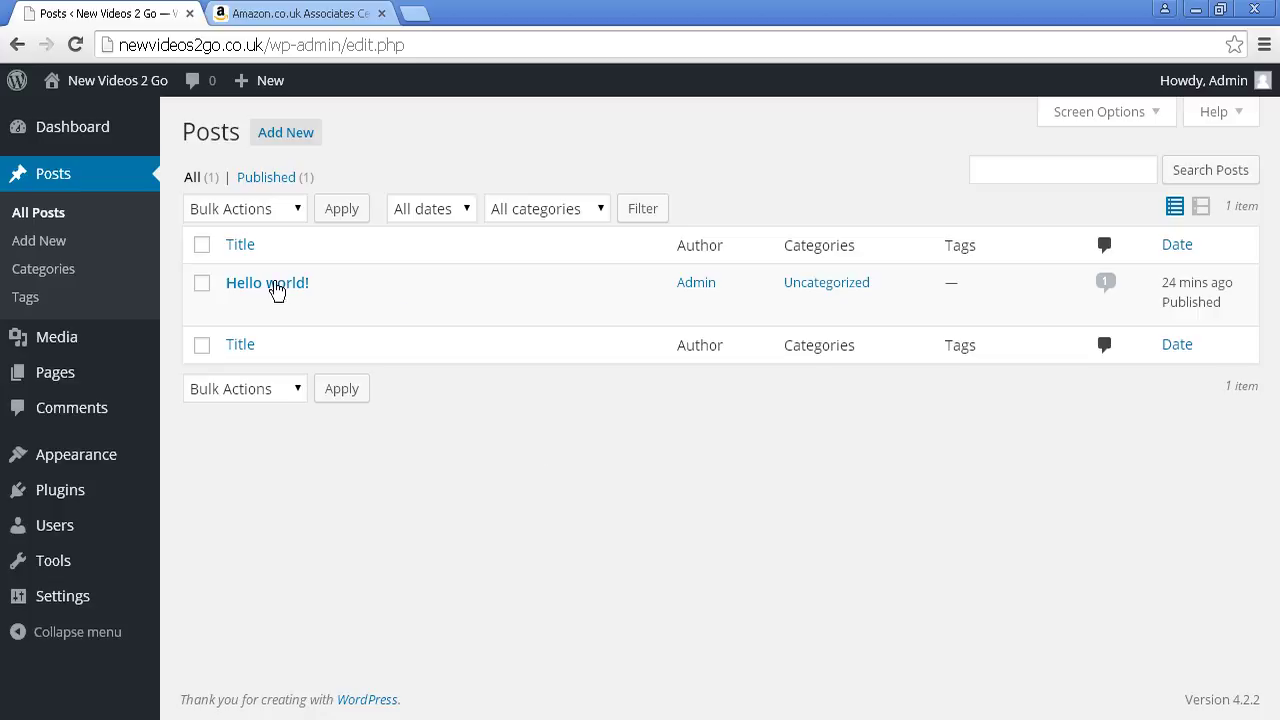
Step: In the Hello world! post, link "This is your first post" to the copied ClickBank affiliate URL, opening in a new window/tab
mouse_move(273, 290)
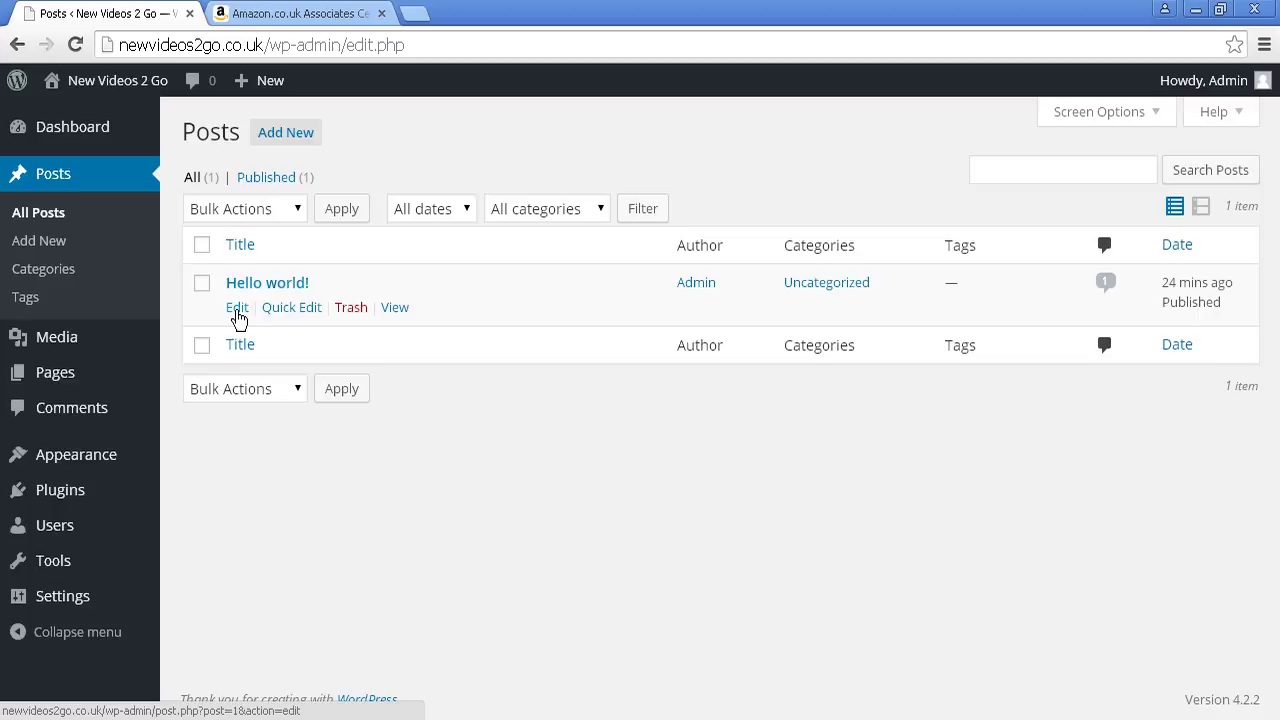
left_click(237, 308)
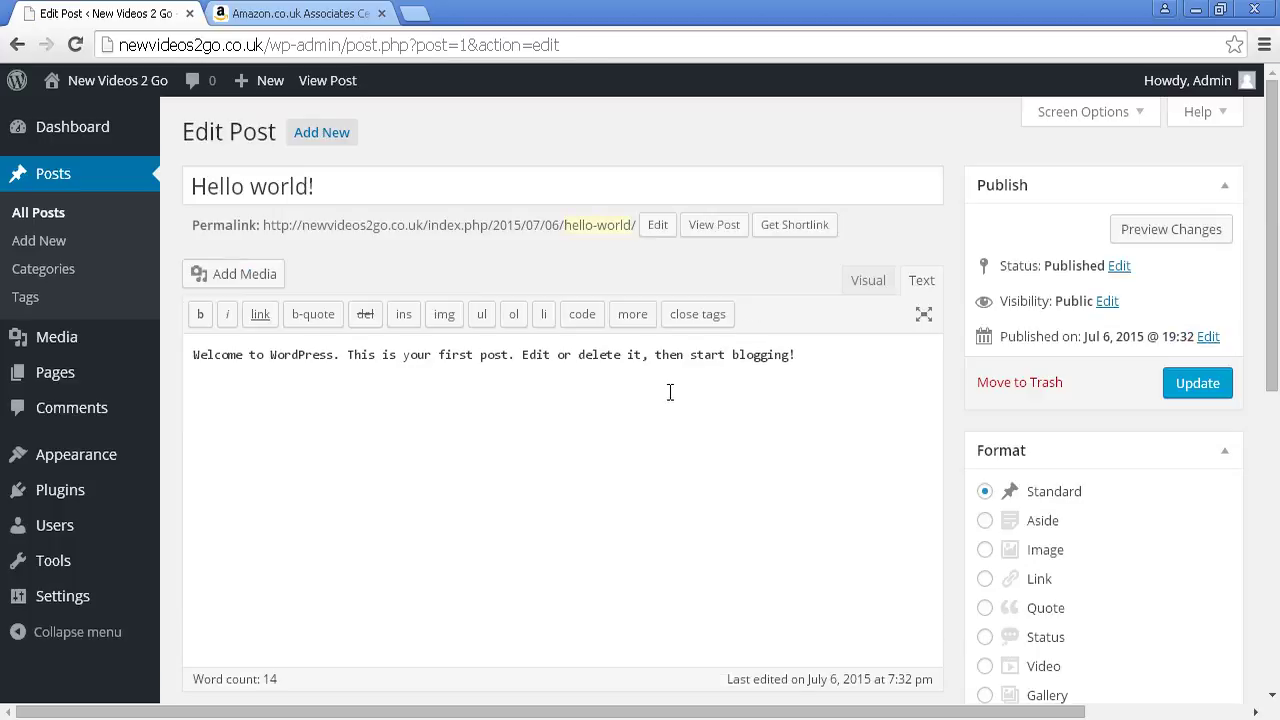
left_click(869, 284)
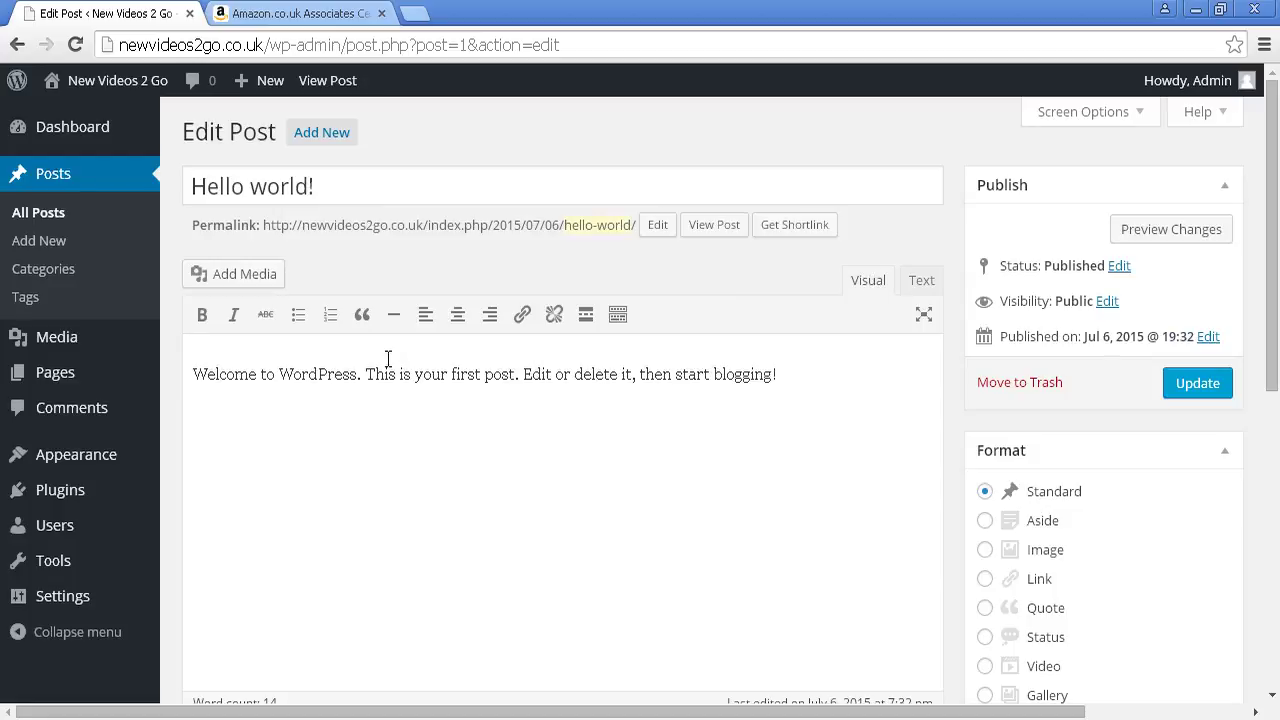
left_click_drag(367, 374, 515, 374)
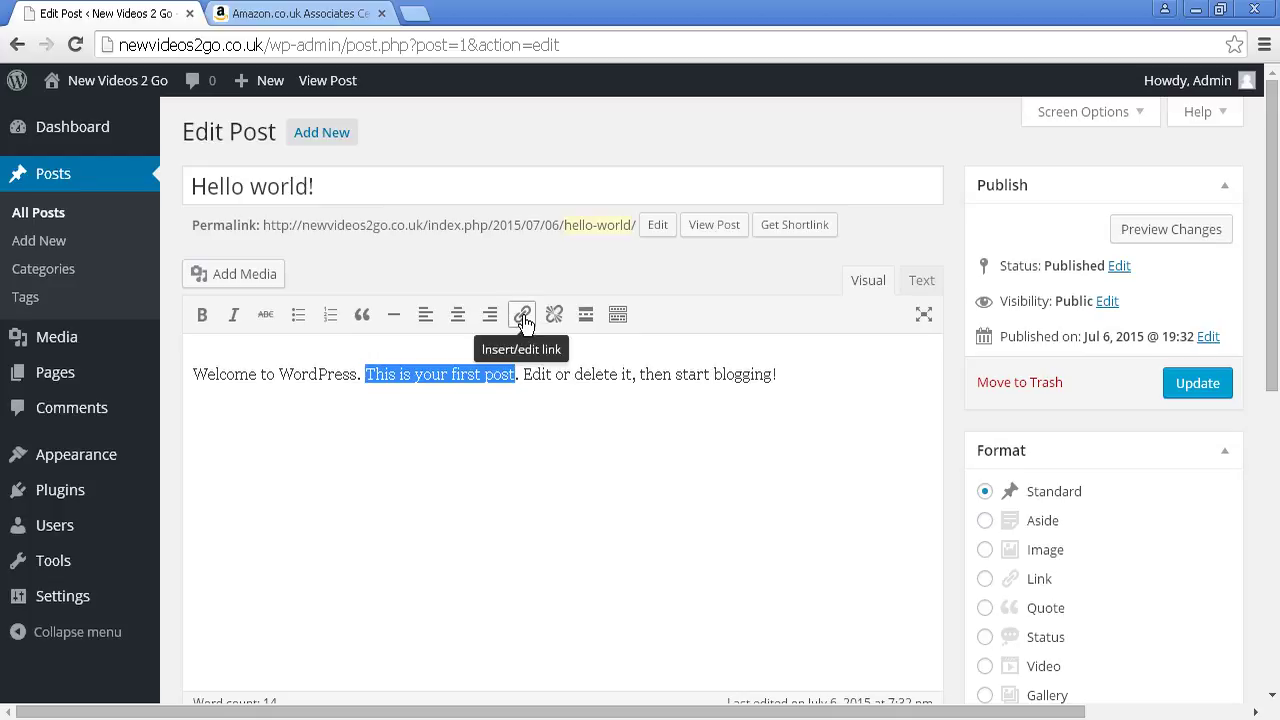
left_click(523, 317)
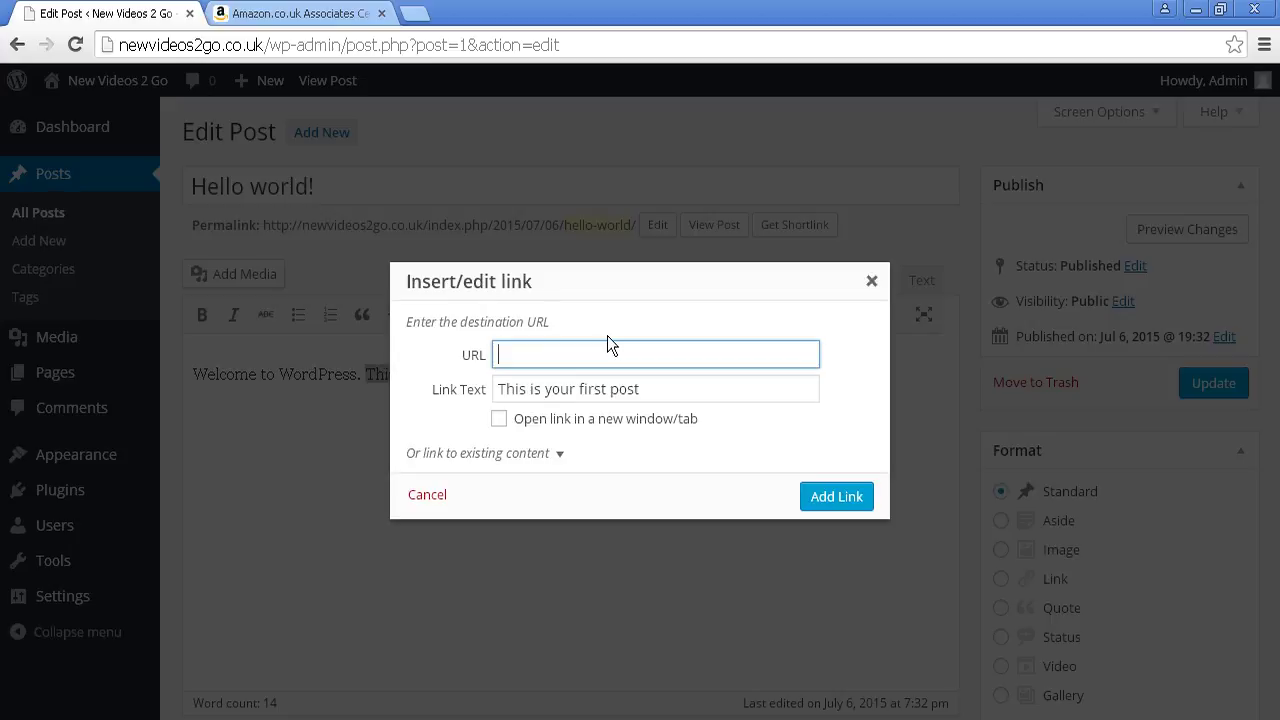
key("ctrl+v")
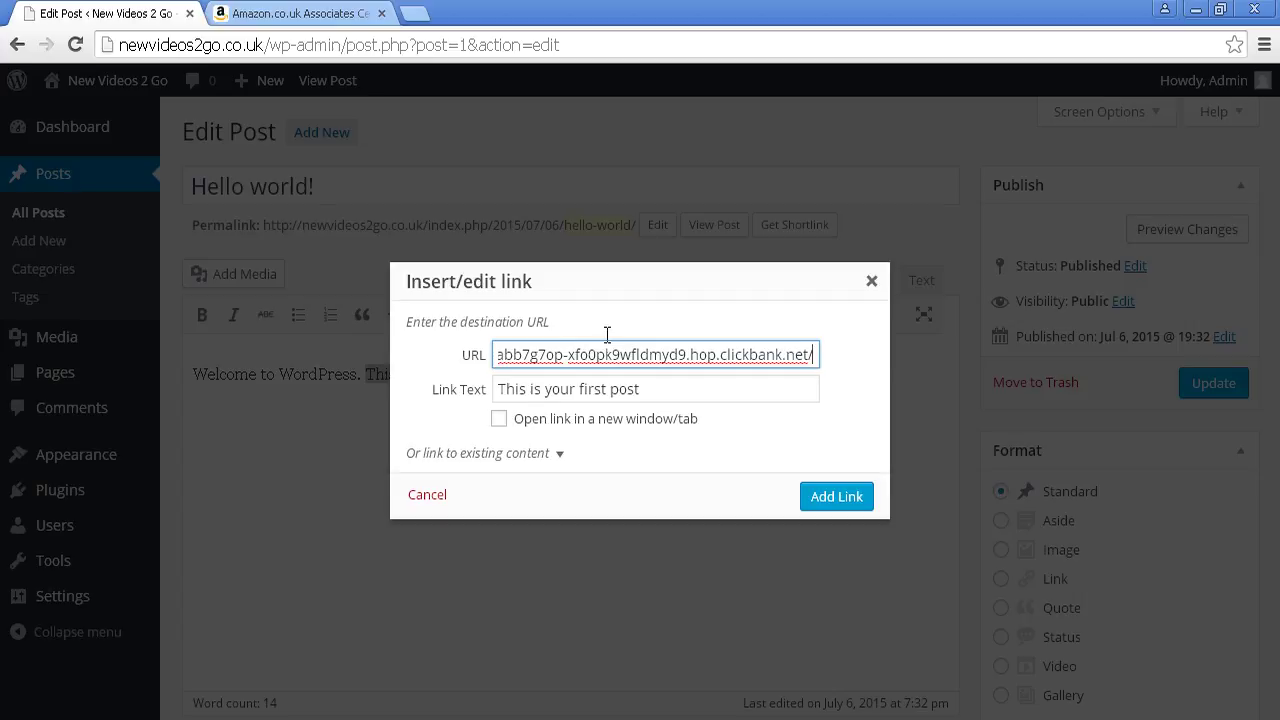
left_click(500, 424)
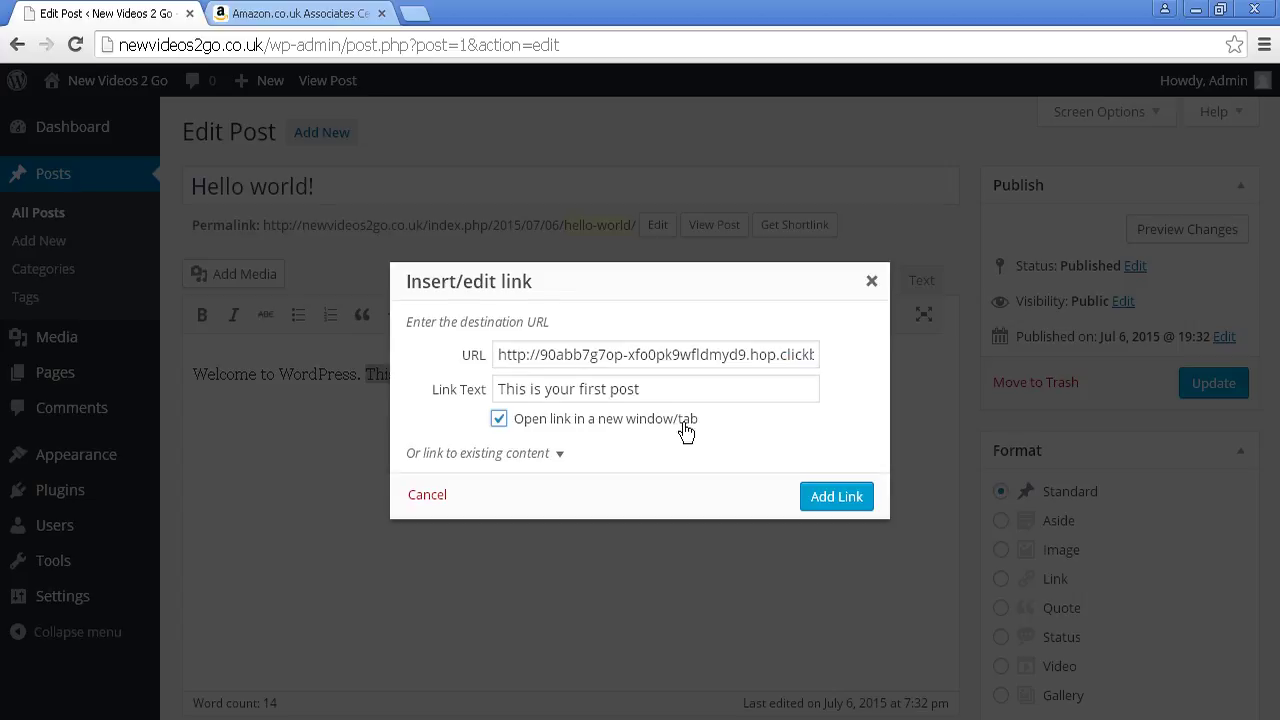
left_click(838, 497)
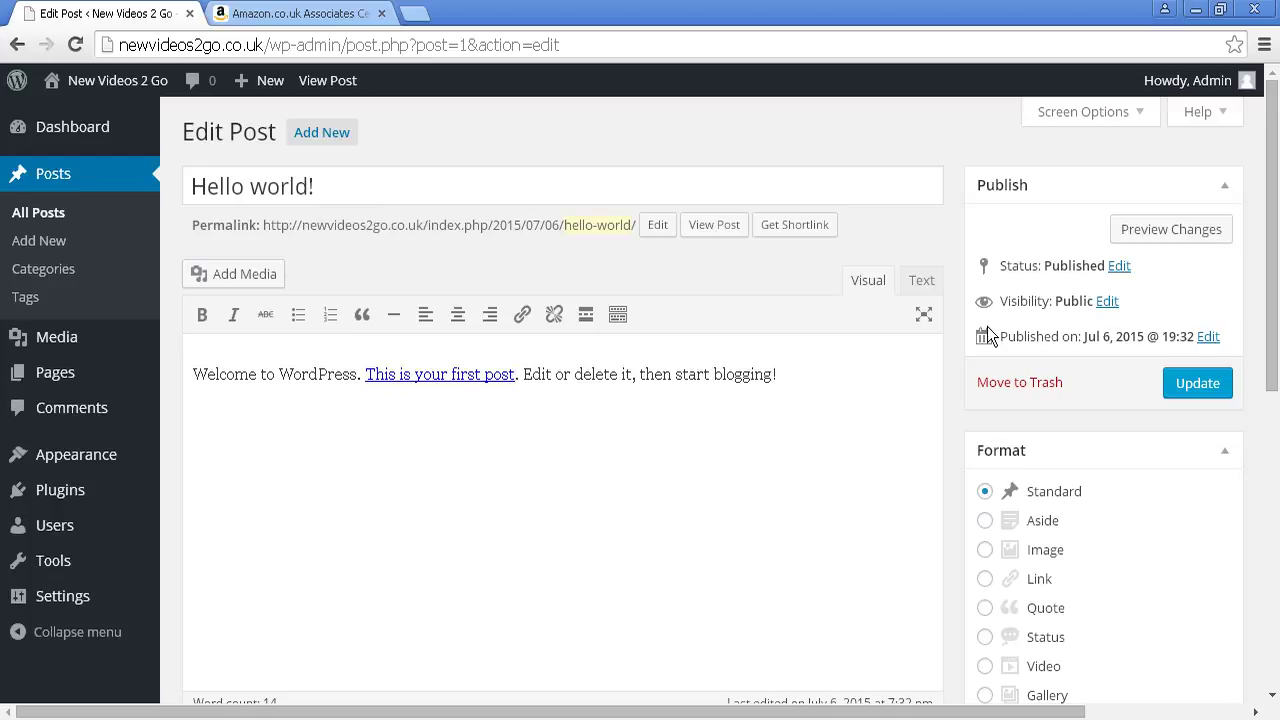
Step: Preview the Hello world! post and follow its "This is your first post" link to test it
left_click(1164, 232)
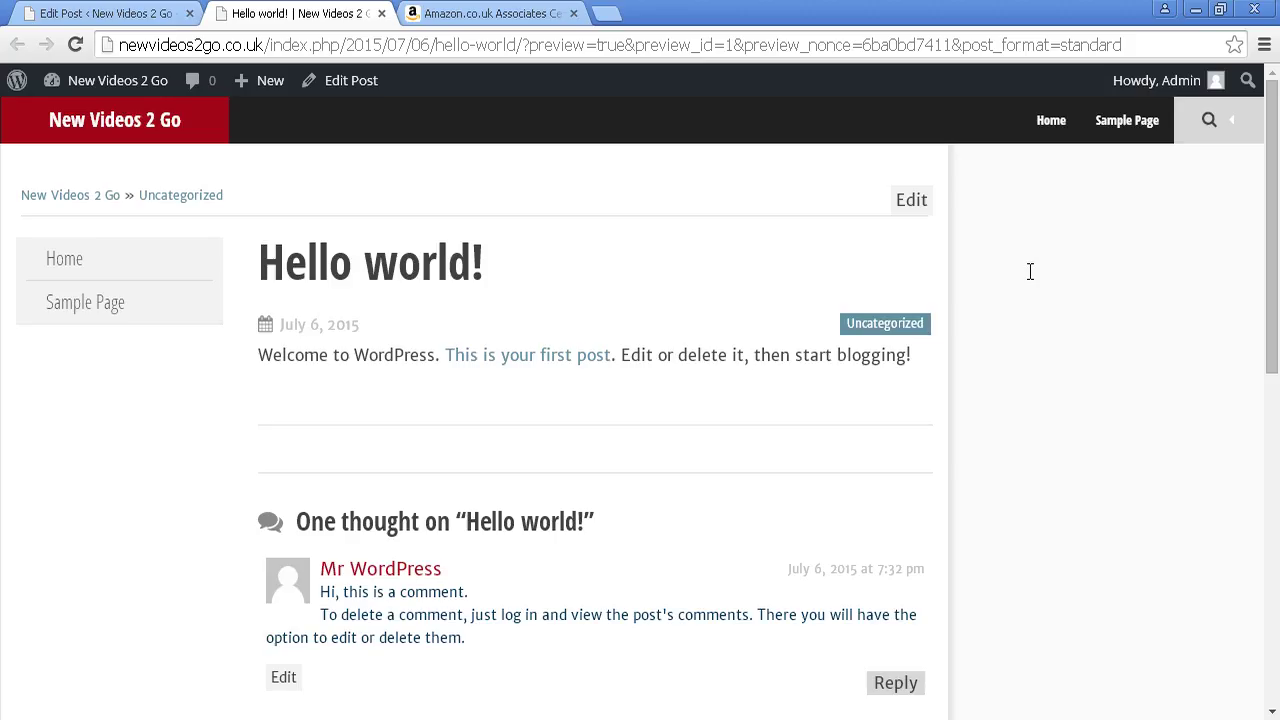
left_click(565, 366)
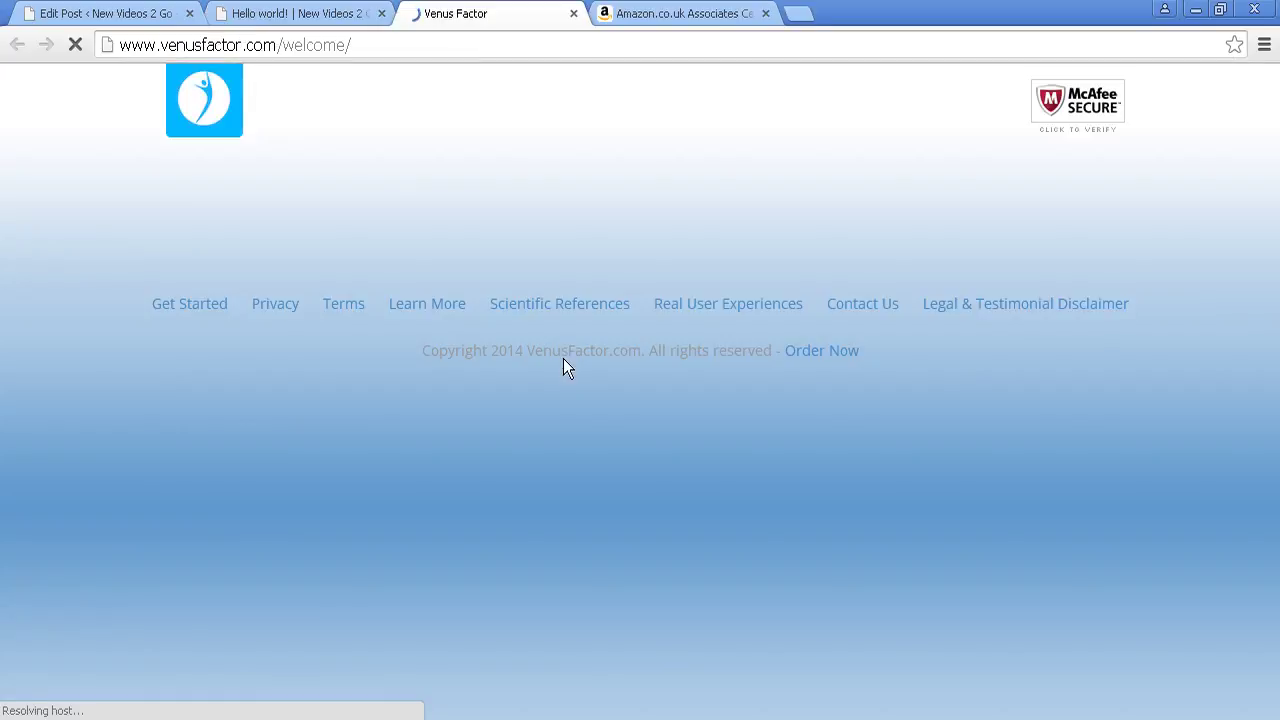